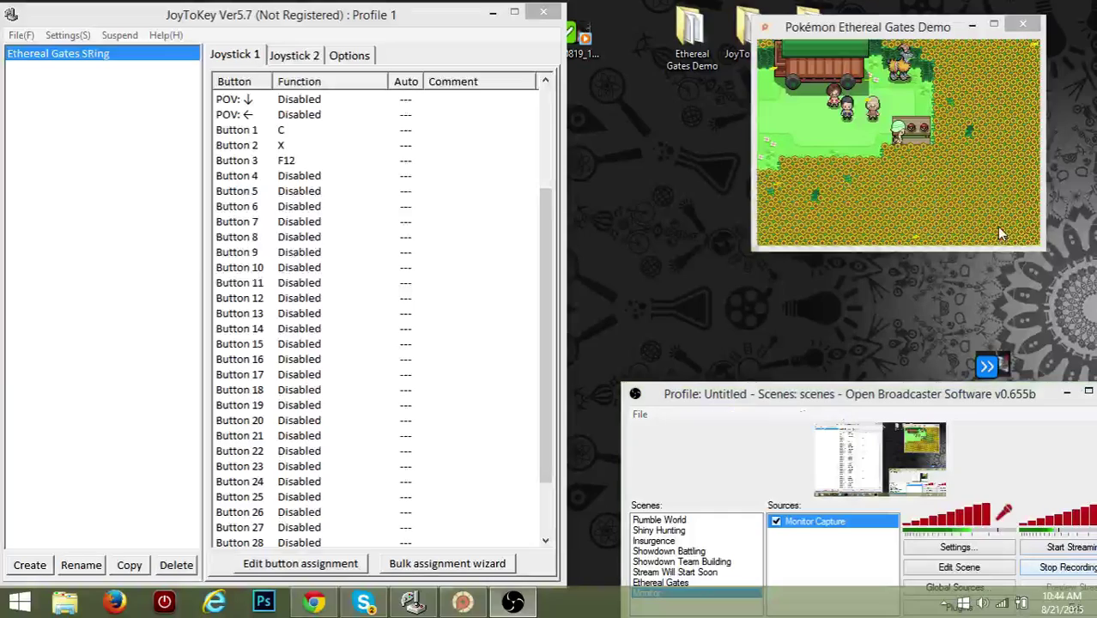
Step: Walk the character around in the Pokémon Ethereal Gates Demo game to check its movement in all four directions
left_click(996, 226)
key("Left")
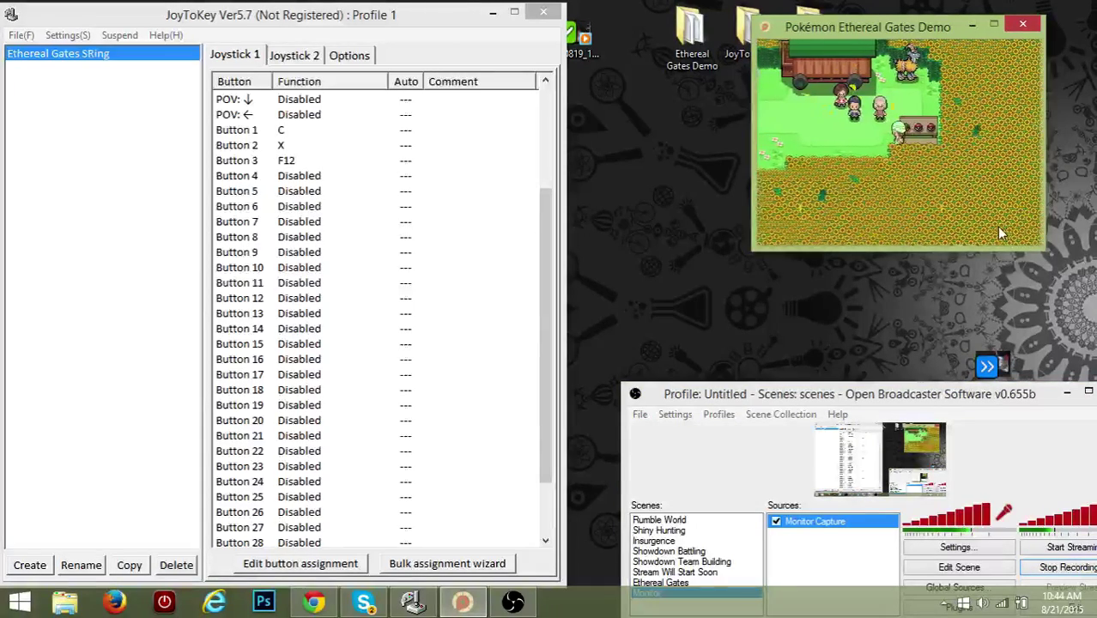
key("Down")
key("Up")
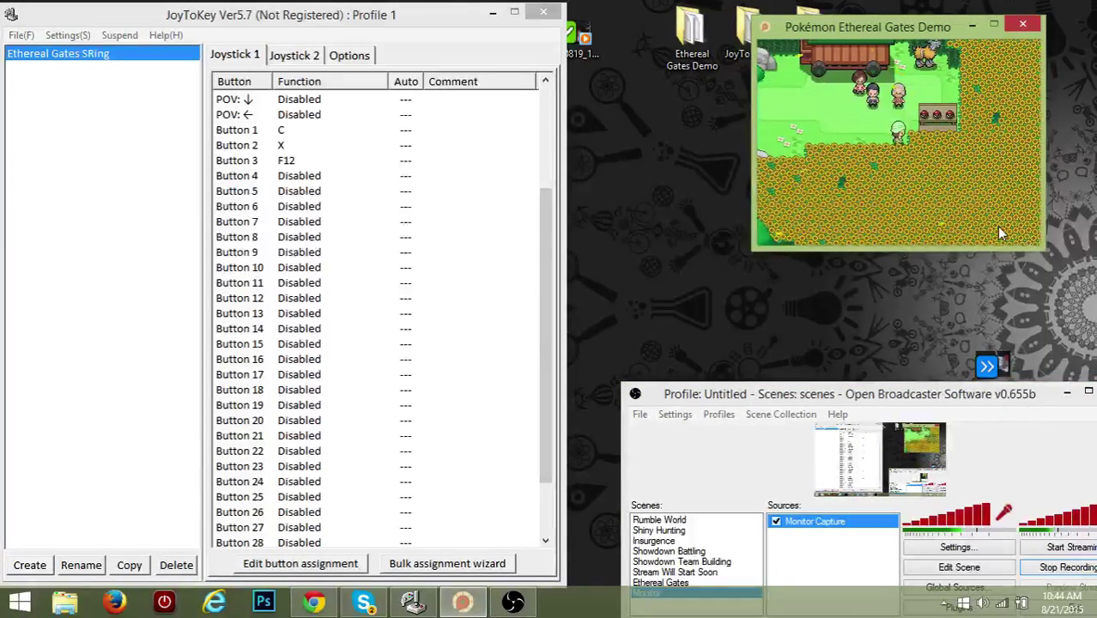
key("Right")
key("Left")
key("Down")
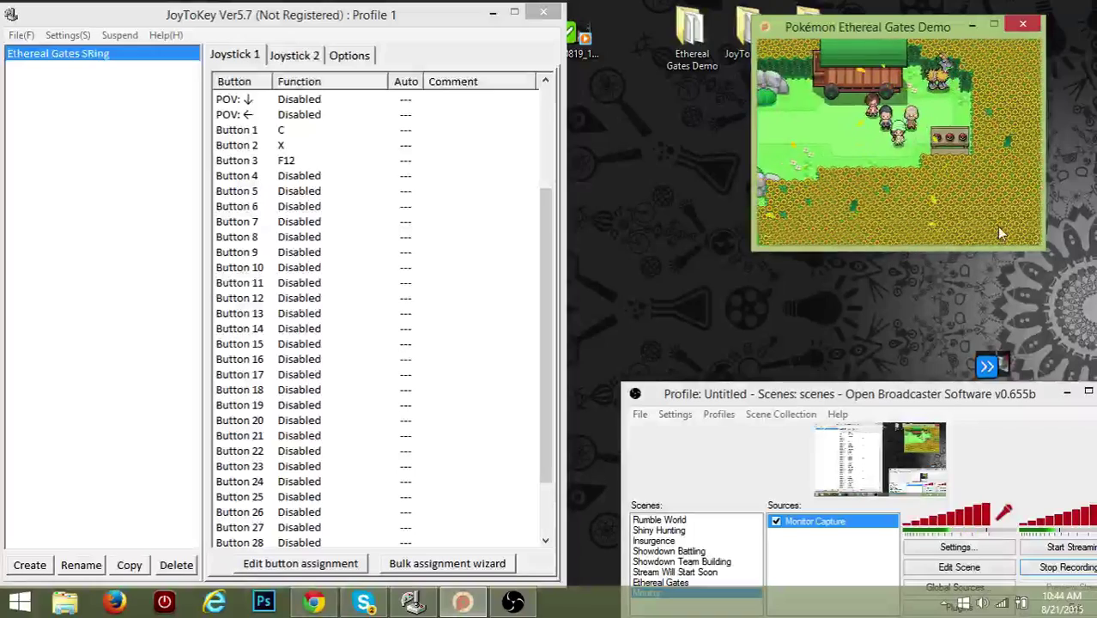
key("Up")
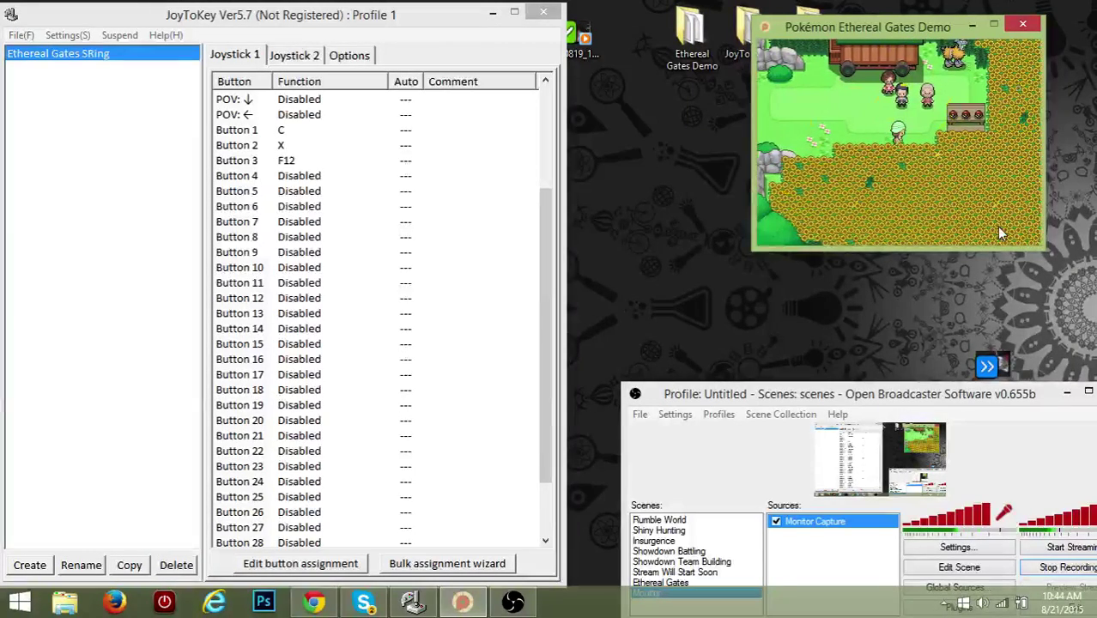
key("Right")
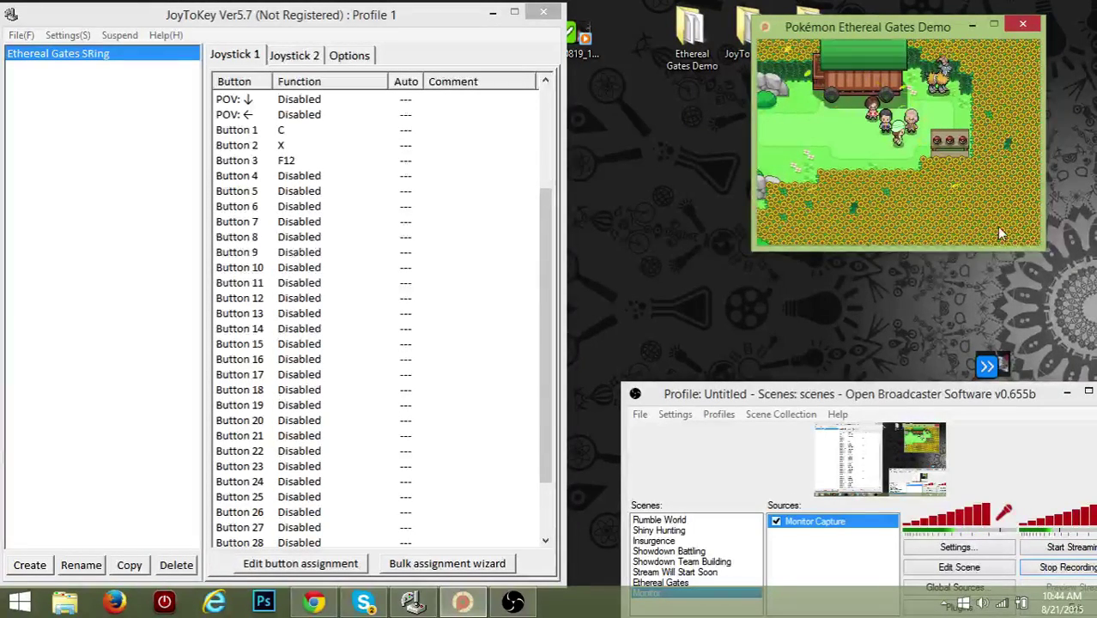
Step: Create a new JoyToKey profile named Ethereal Gates
left_click(429, 17)
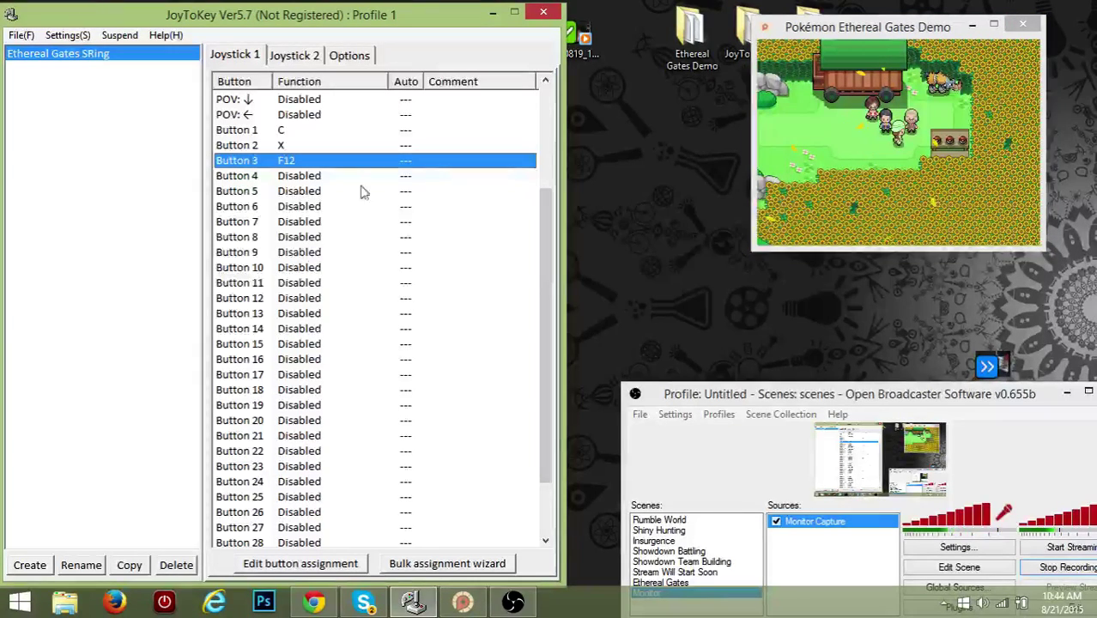
right_click(95, 239)
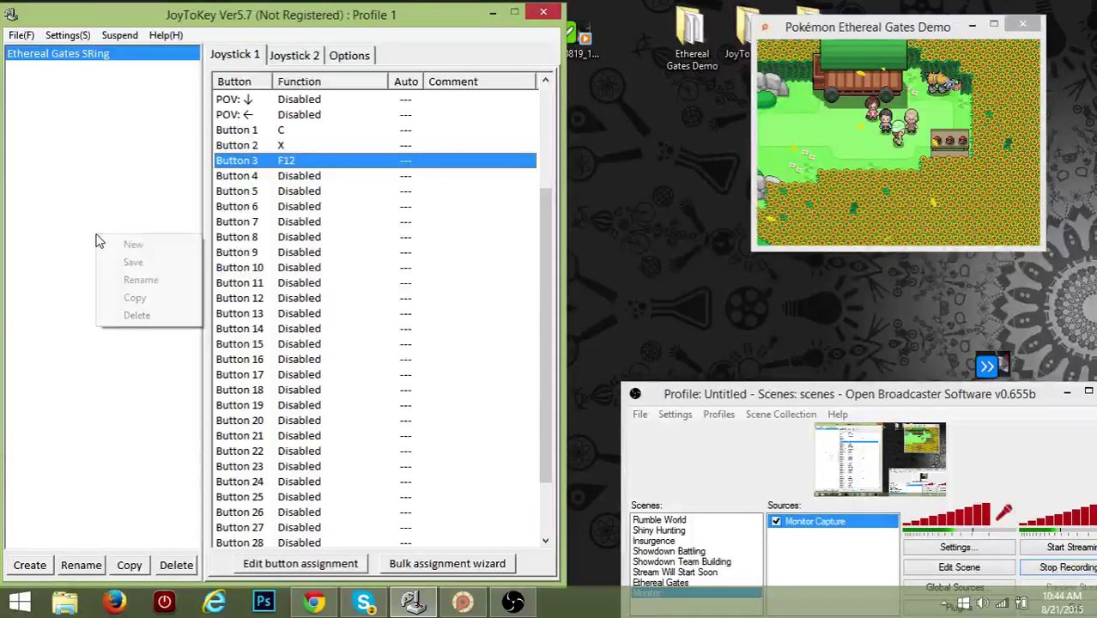
left_click(131, 247)
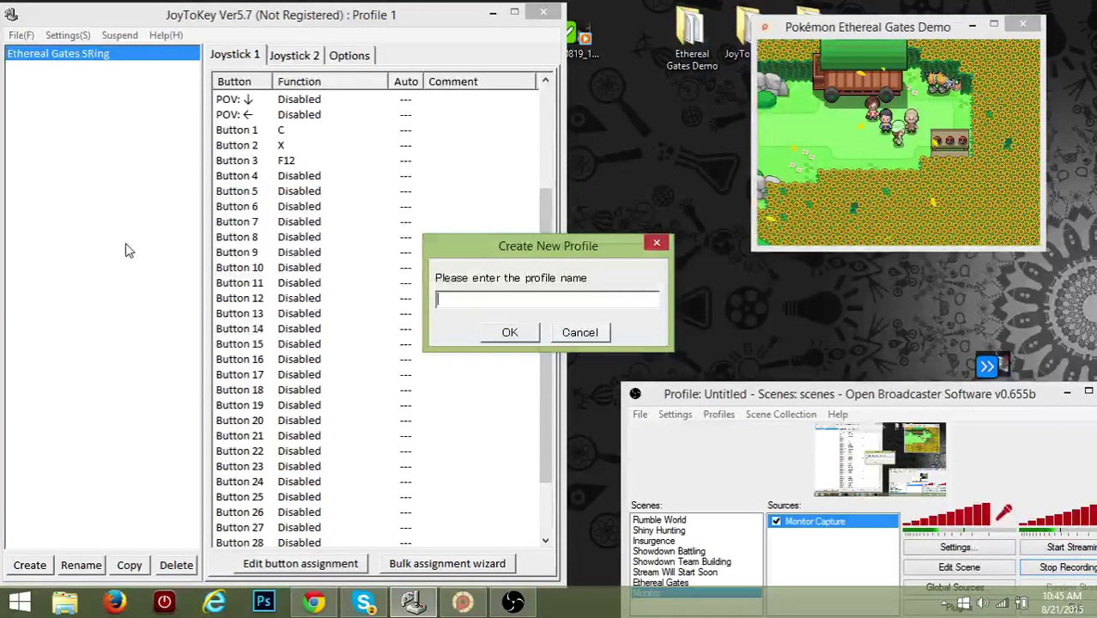
type("Eth")
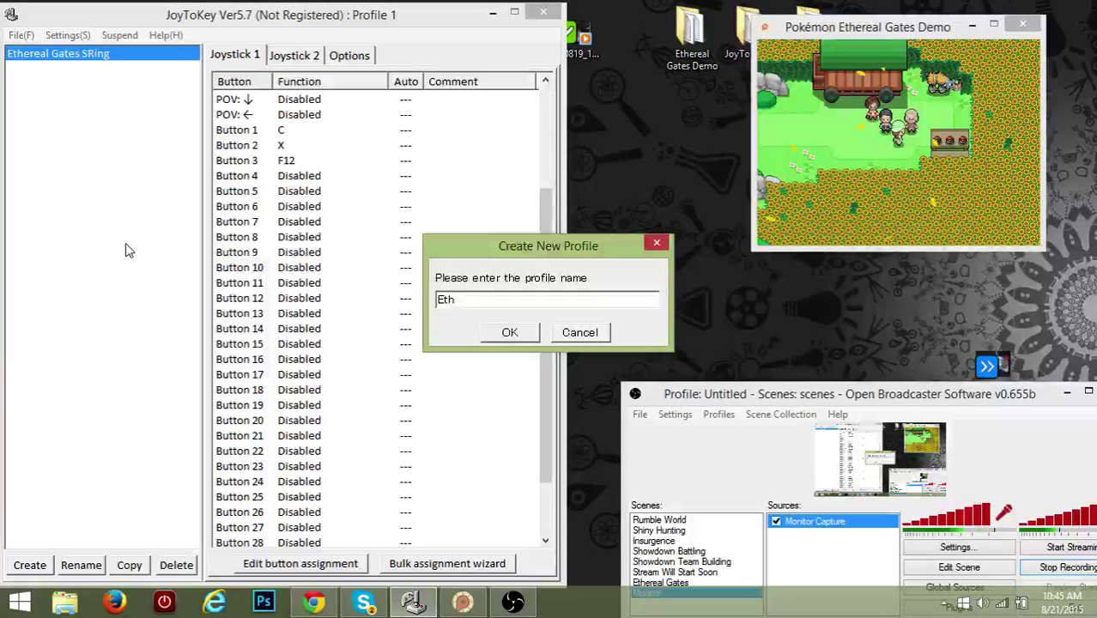
type("ereal Gates")
key("Return")
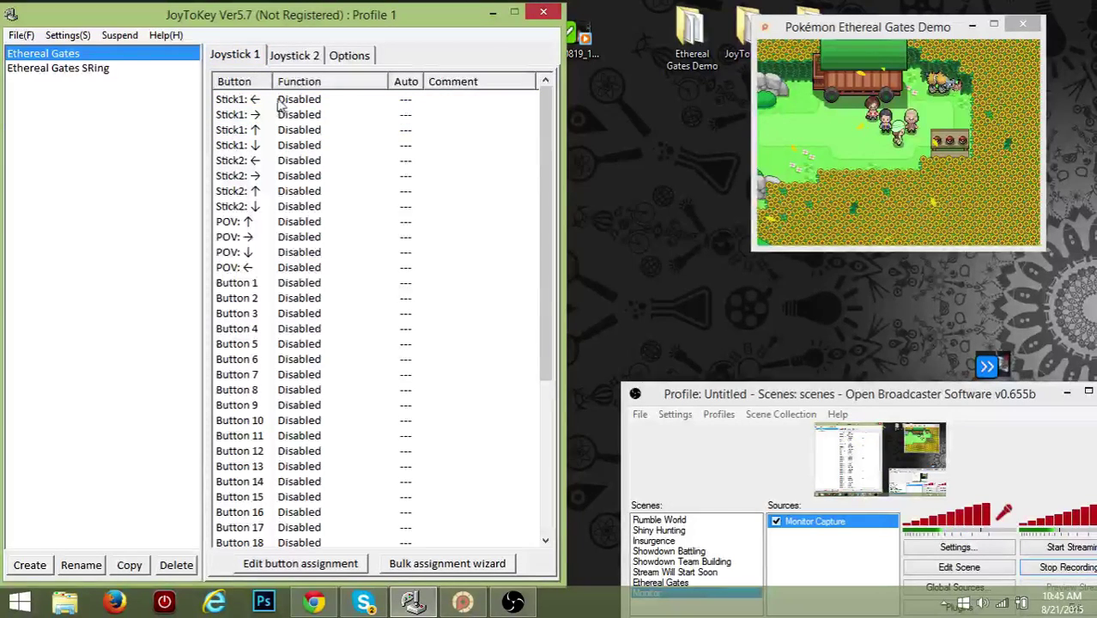
Step: Map Stick1 left and right on Joystick 1 to the left and right arrow keys
double_click(280, 103)
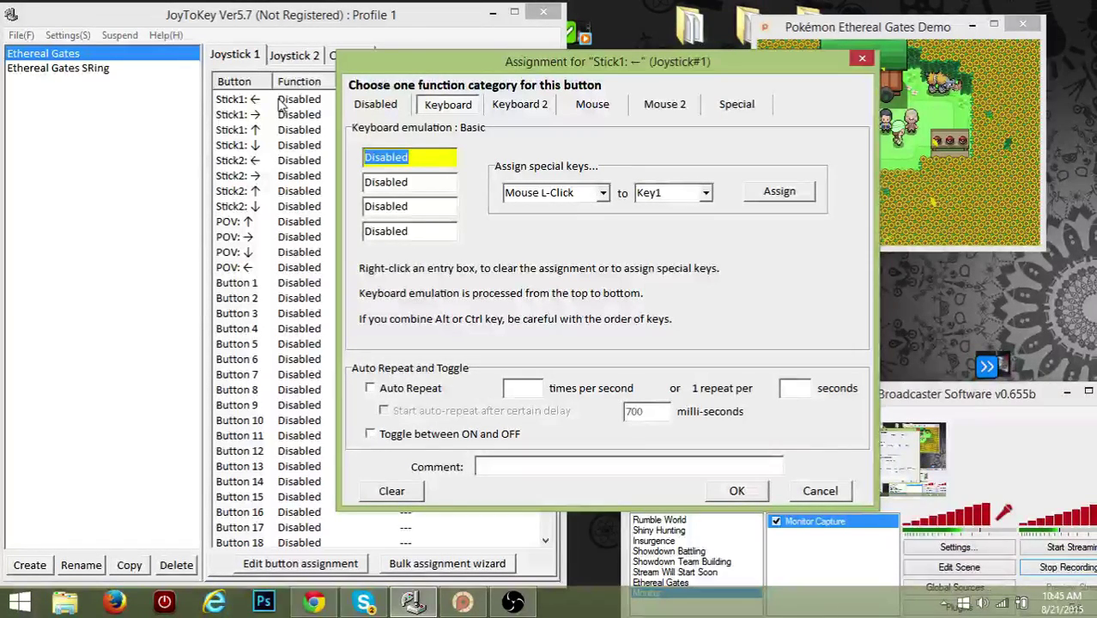
key("Left")
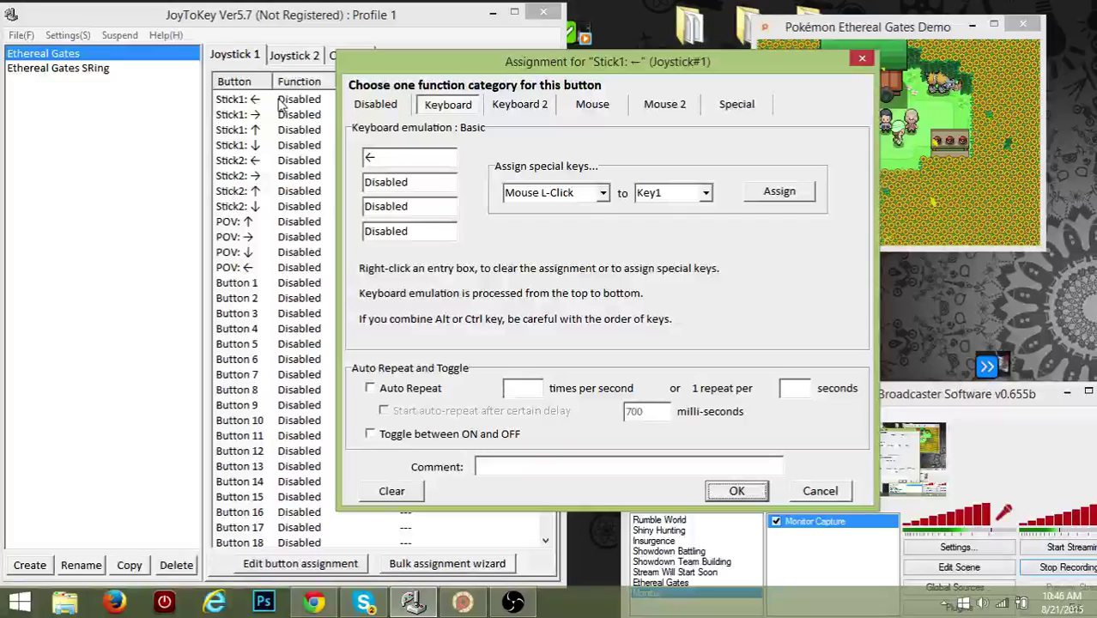
left_click(760, 496)
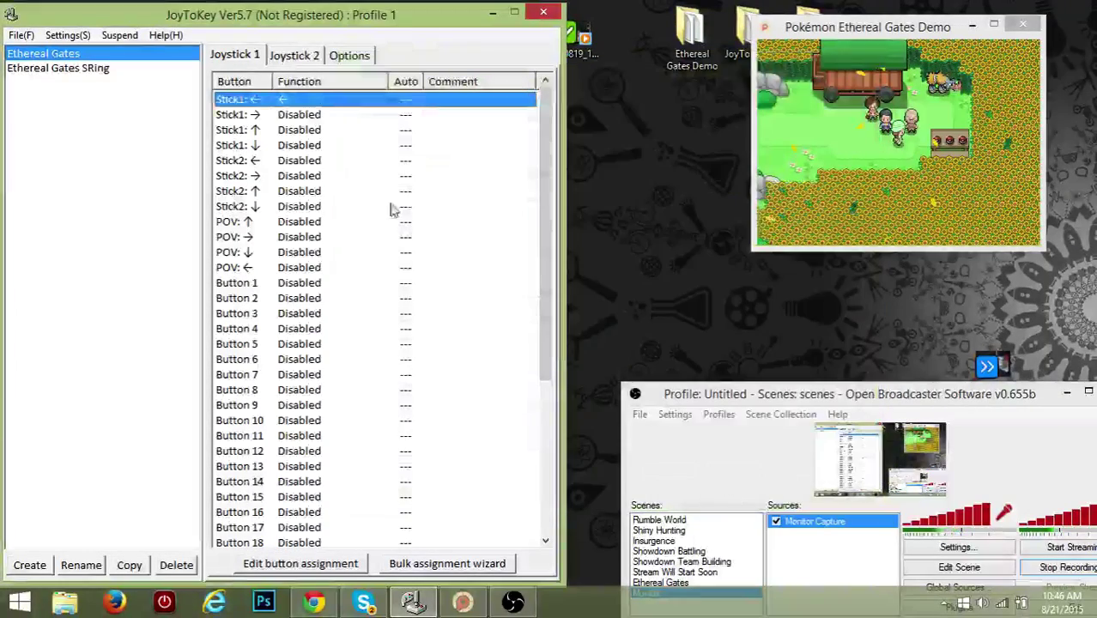
double_click(300, 116)
key("Right")
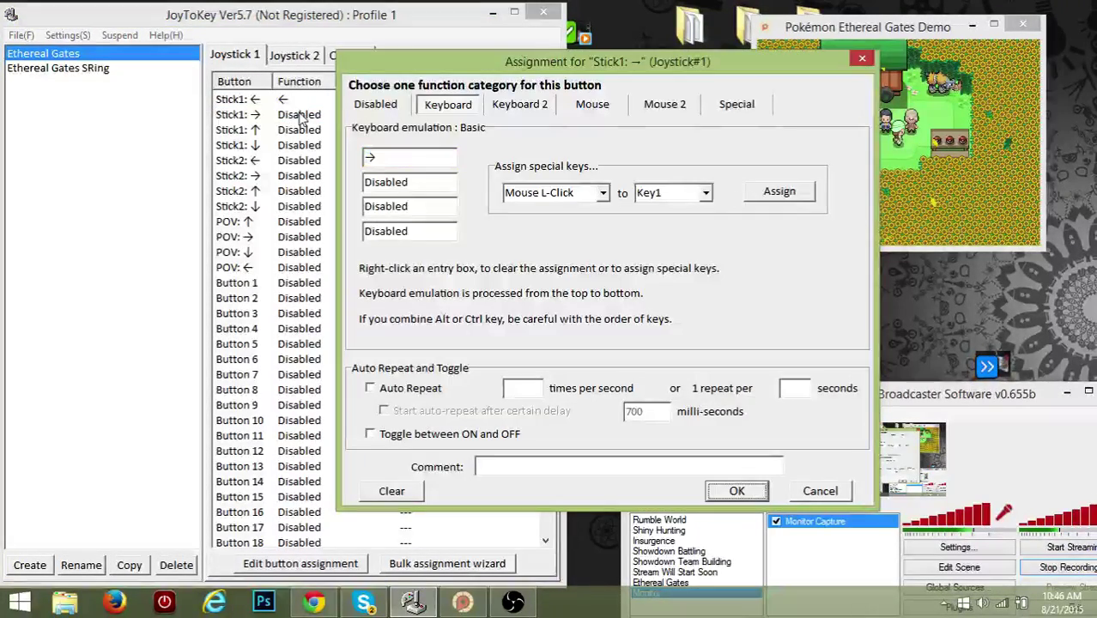
key("Return")
Step: Map Stick1 up and down on Joystick 1 to the up and down arrow keys
double_click(311, 130)
key("Up")
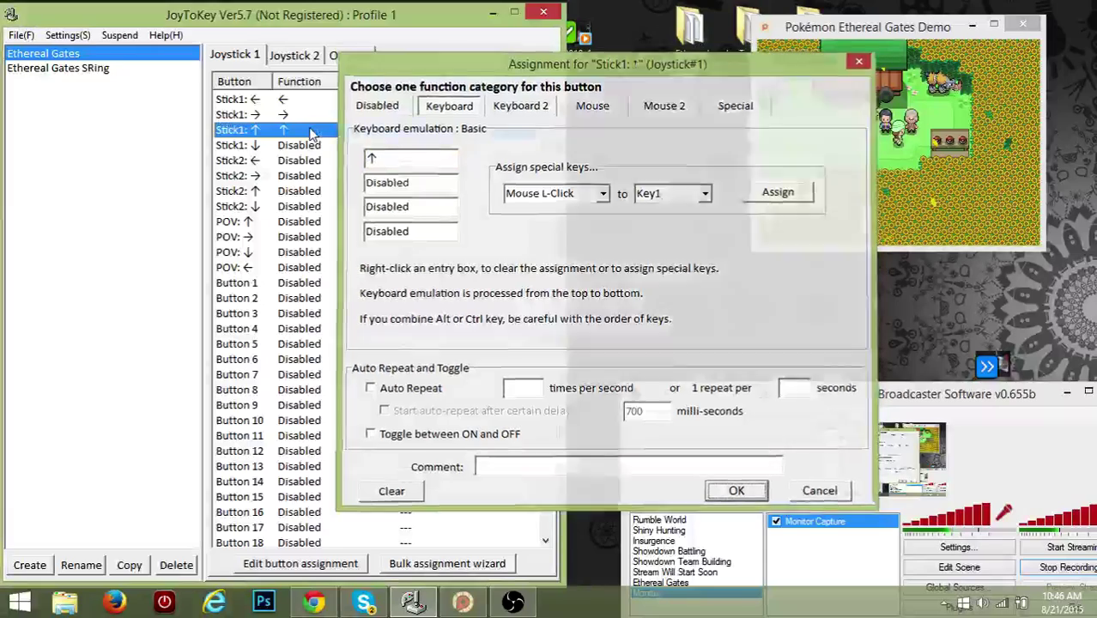
key("Return")
double_click(319, 147)
key("Down")
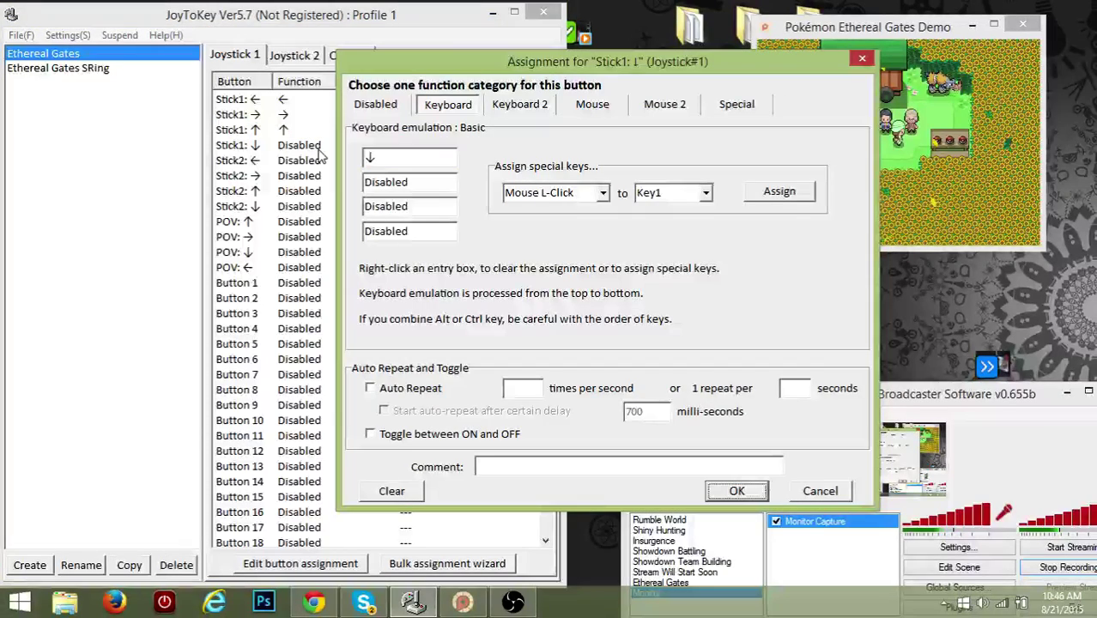
key("Return")
Step: Test the stick mapping by walking the character in several directions in the Pokémon Ethereal Gates Demo game
left_click(838, 135)
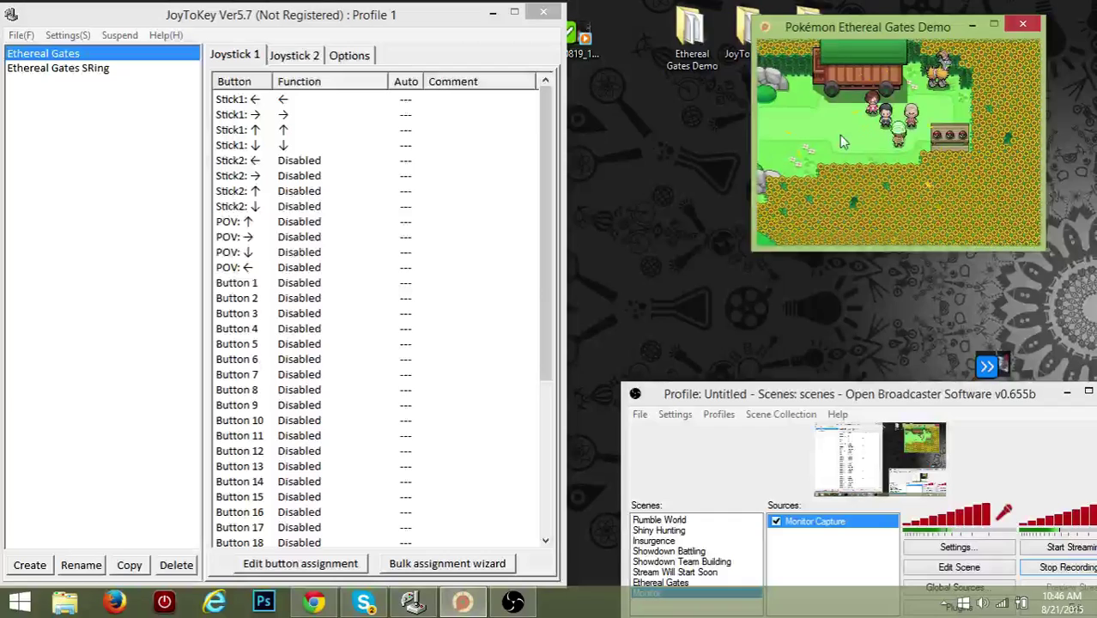
key("Down")
key("Right")
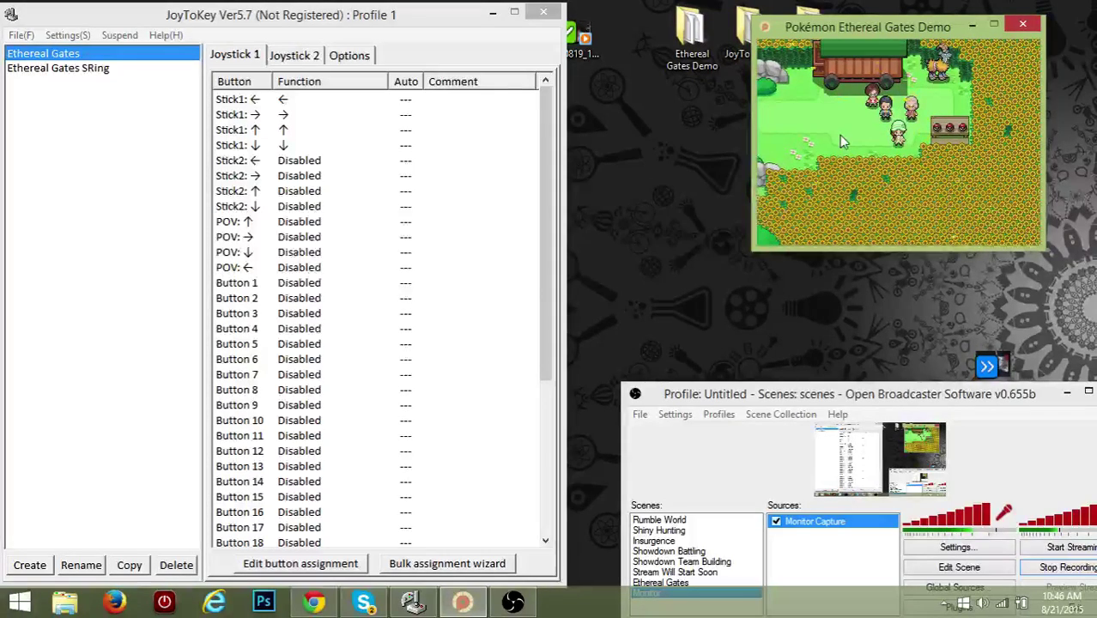
key("Down")
key("Left")
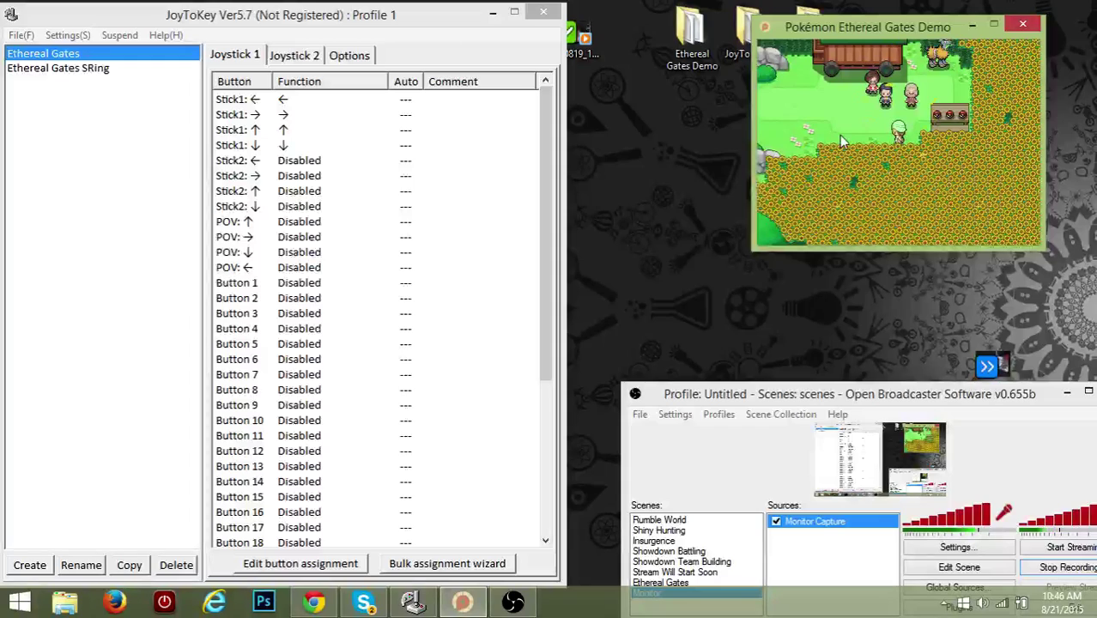
key("Right")
key("Left")
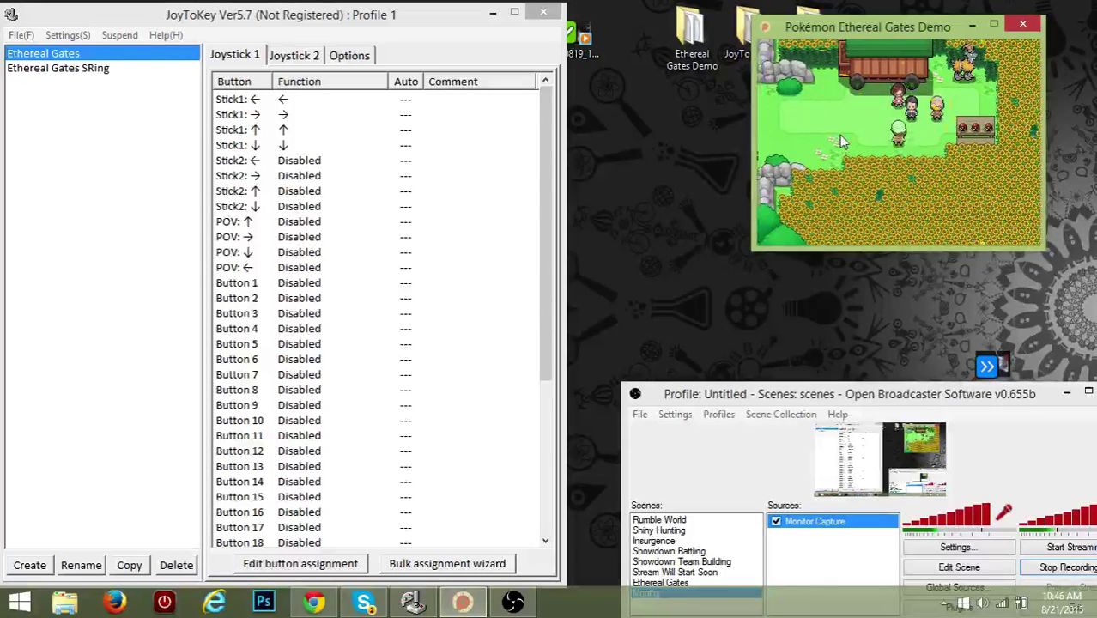
key("Right")
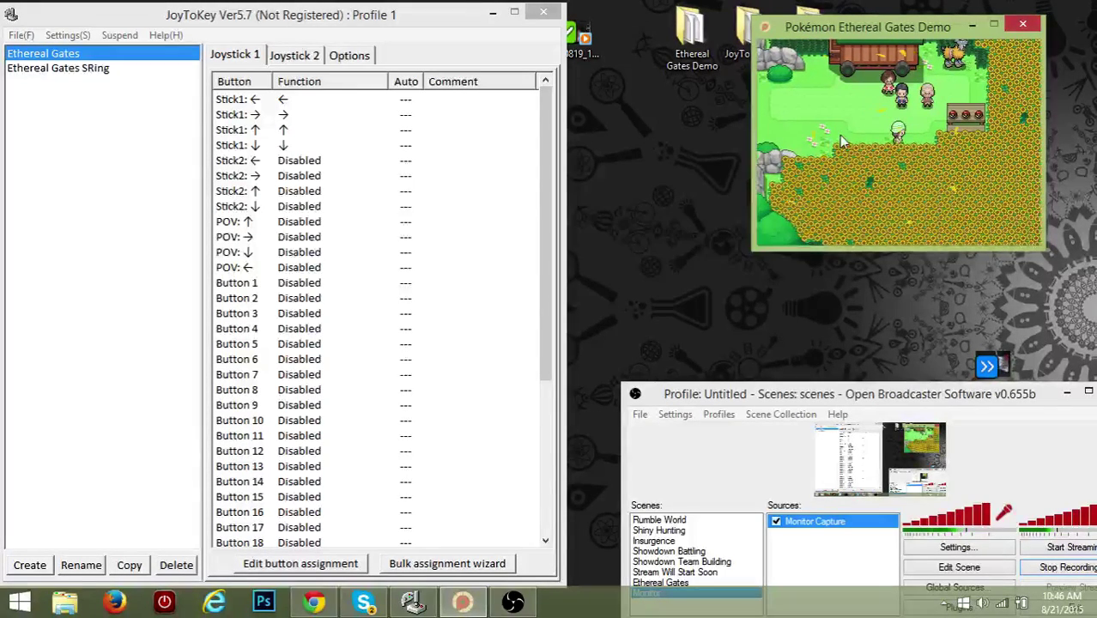
key("Right")
key("Up")
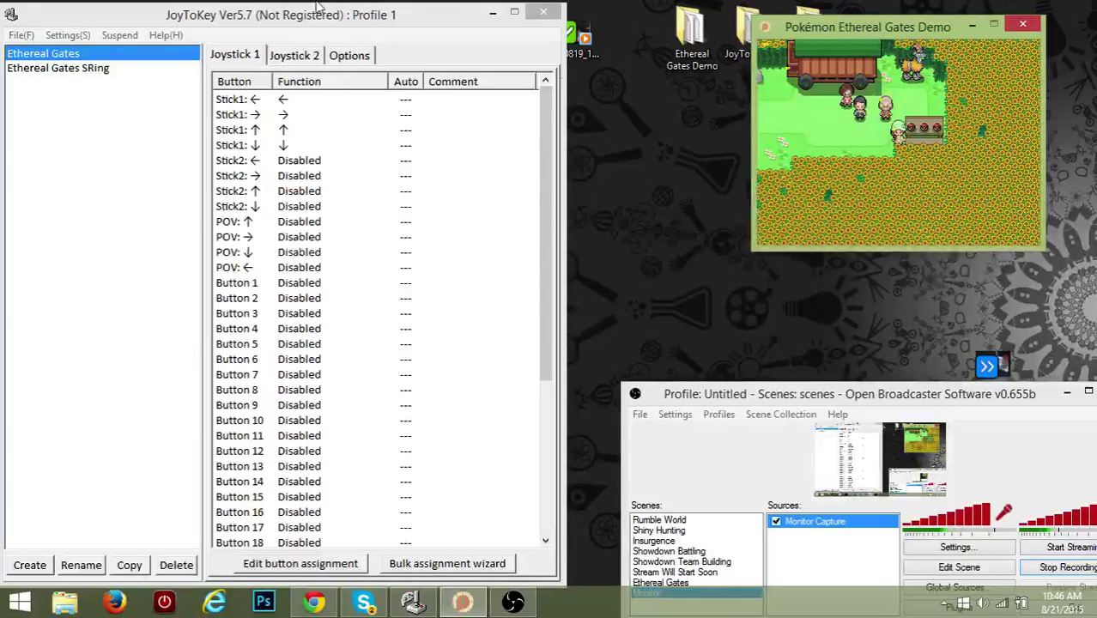
Step: Set the analog input threshold of both Stick 1 and Stick 2 to 50% in the profile's options
left_click(352, 56)
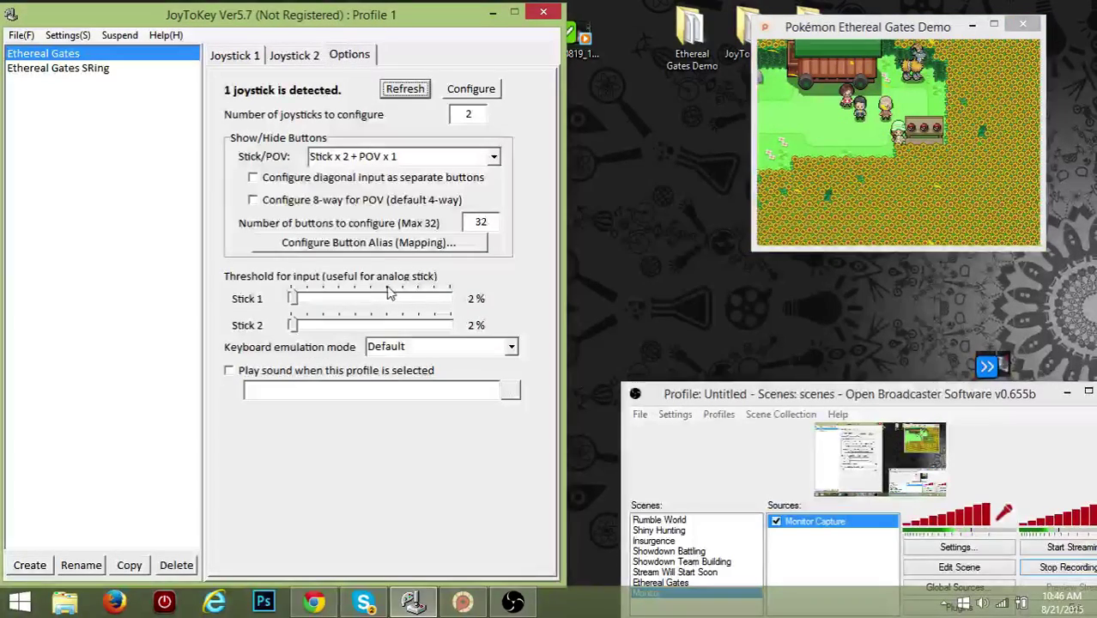
left_click_drag(293, 299, 369, 322)
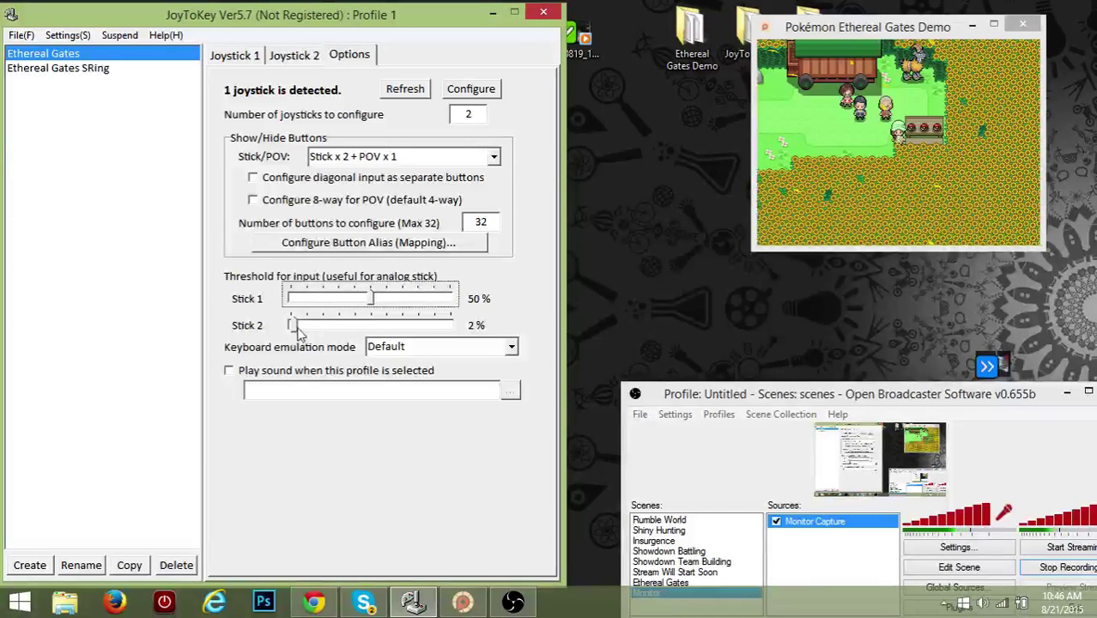
left_click_drag(292, 326, 372, 333)
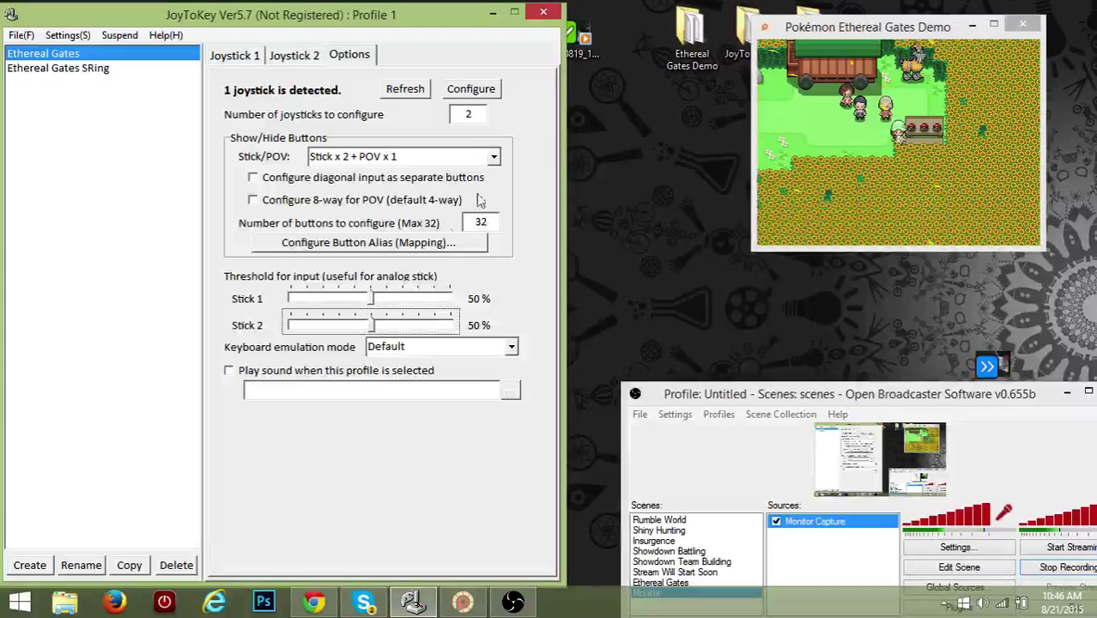
left_click(877, 178)
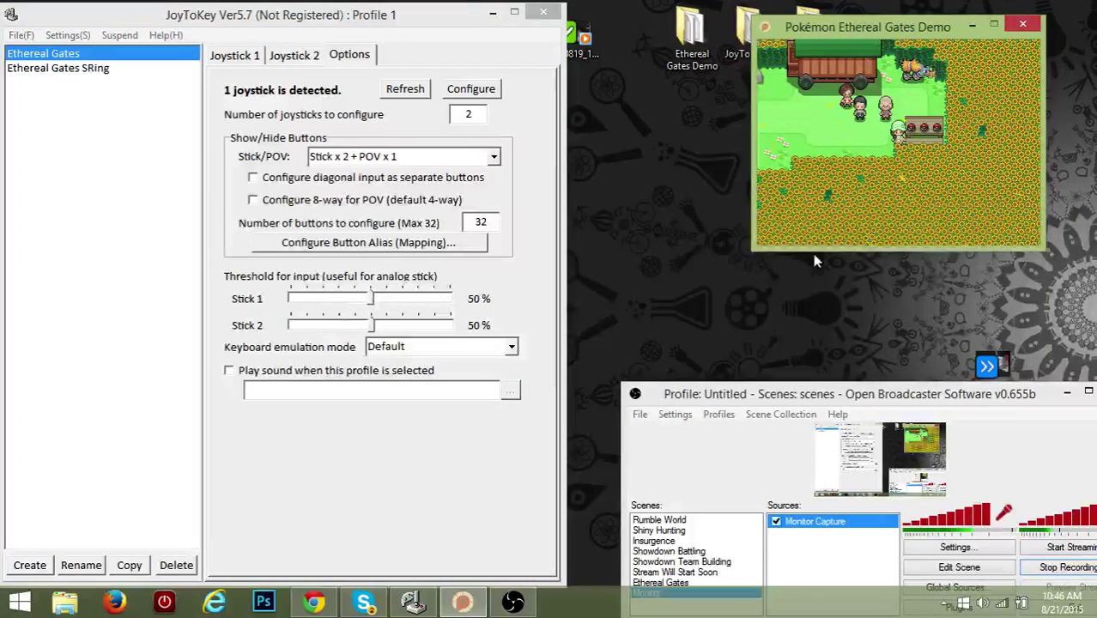
Step: Map Button 1 on Joystick 1 to the C key
left_click(240, 57)
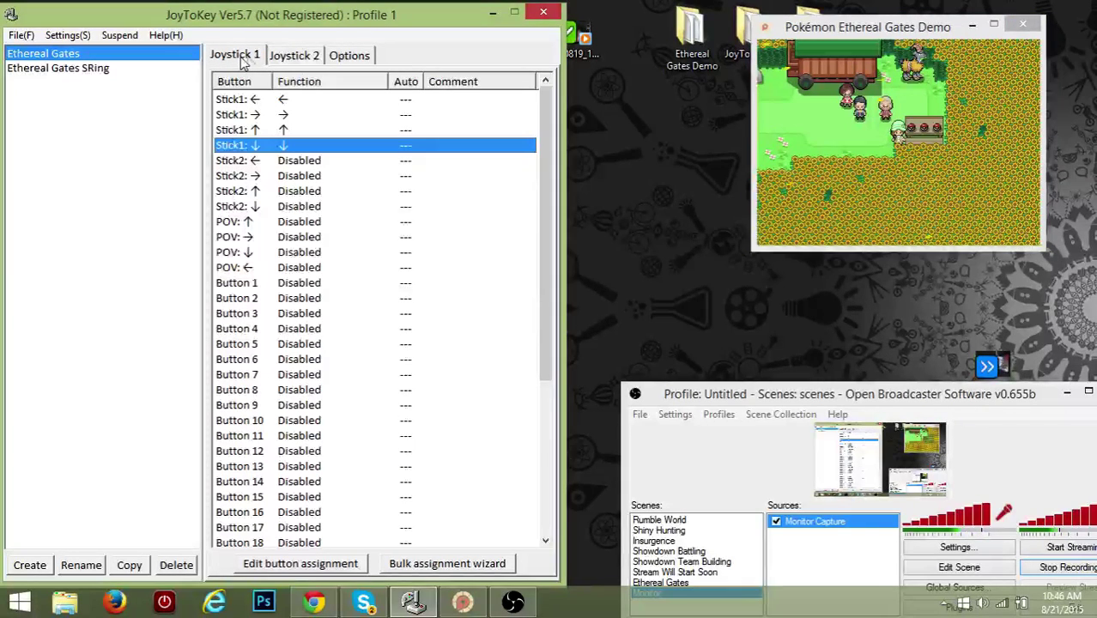
left_click(866, 140)
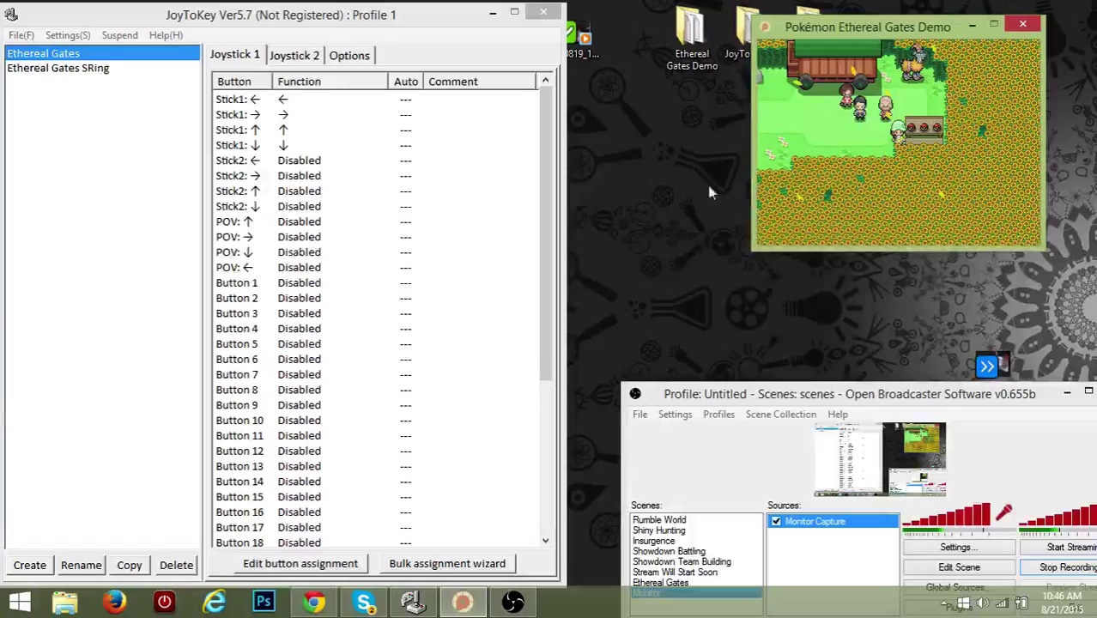
left_click(331, 286)
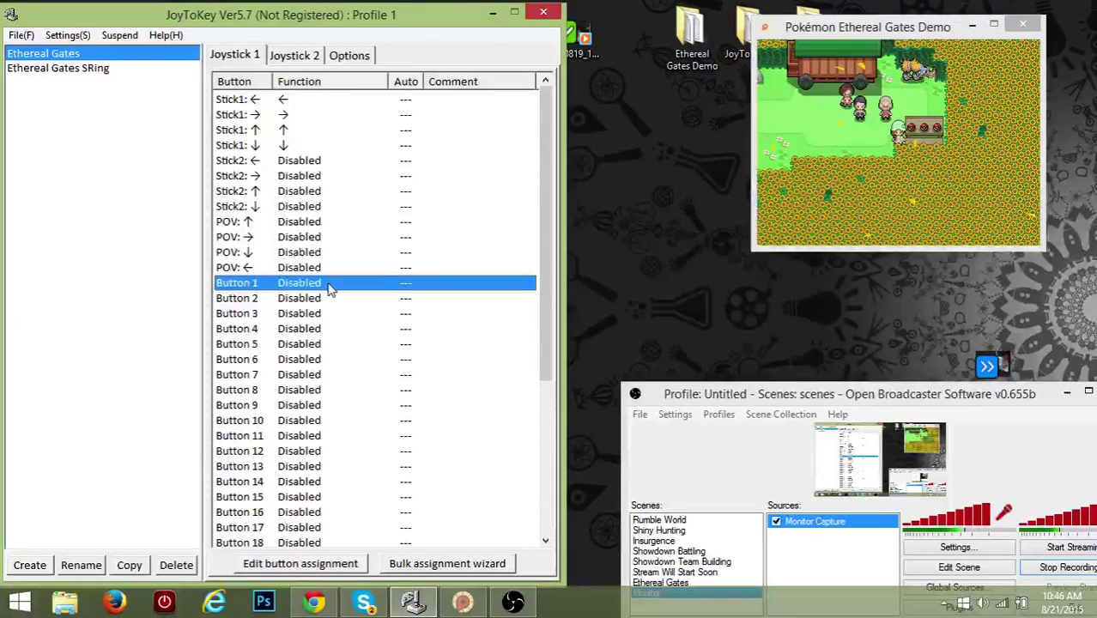
double_click(331, 286)
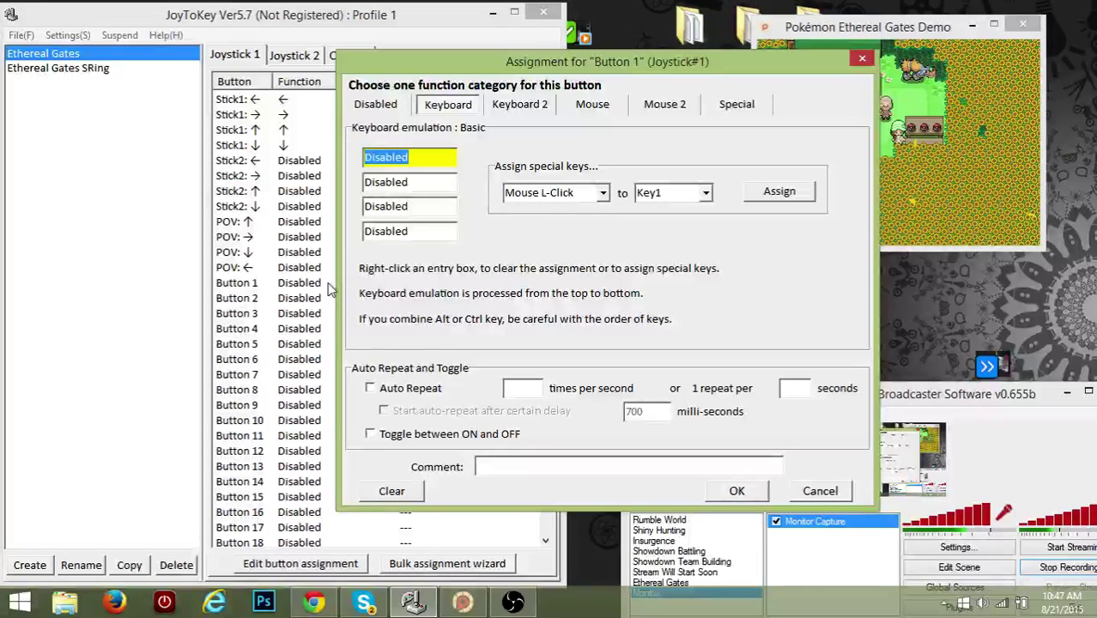
key("c")
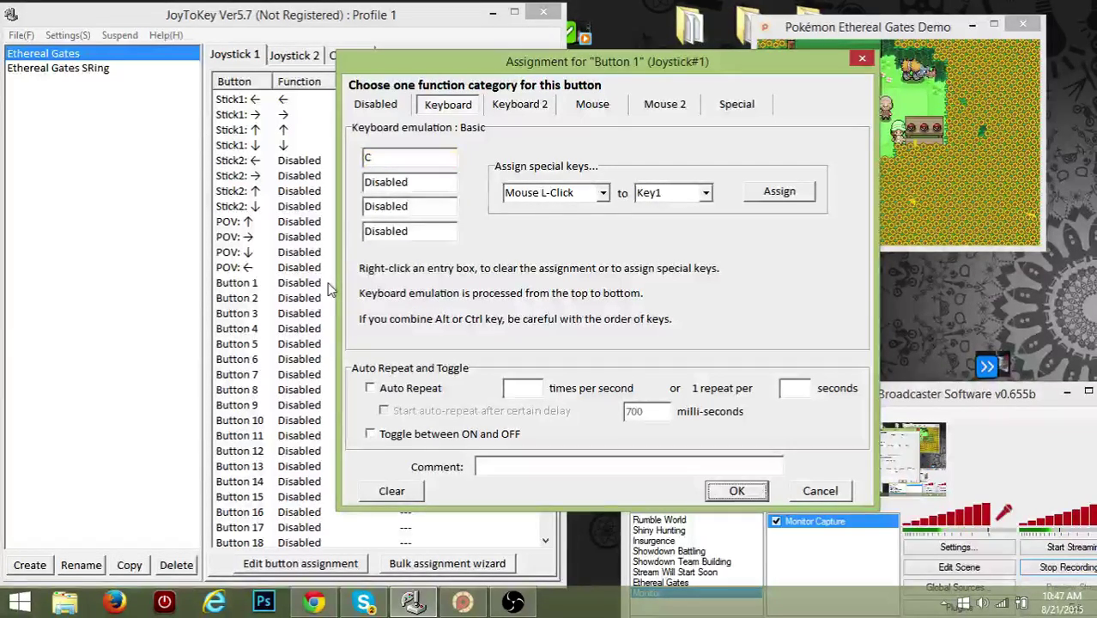
key("Return")
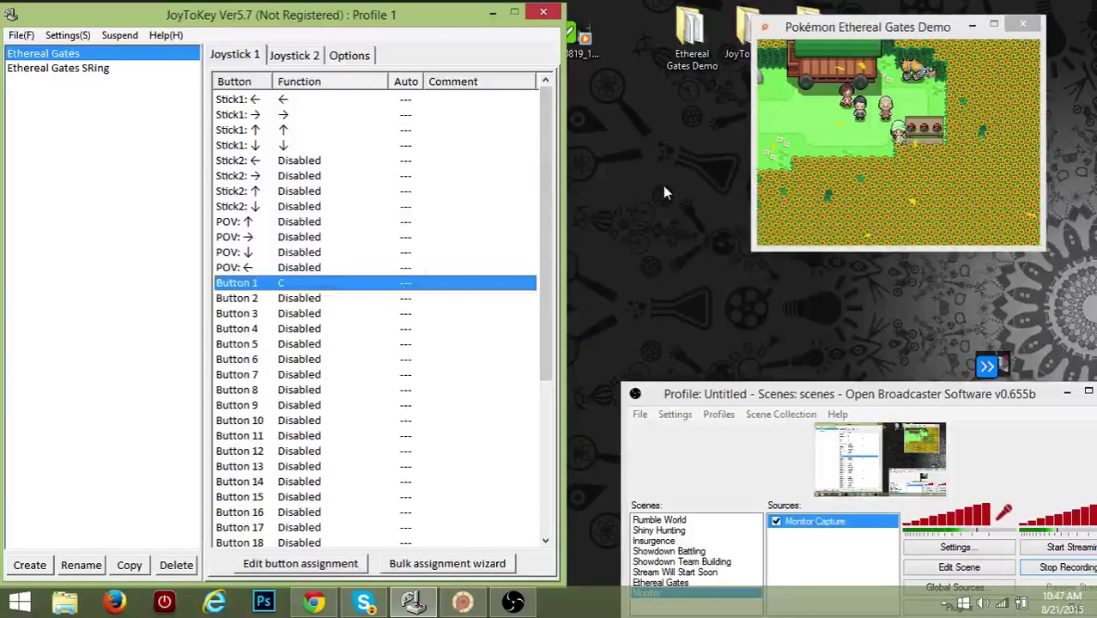
Step: Test Button 1 in the game by opening the Poké Ball selection, and move the highlight between the three balls
left_click(905, 141)
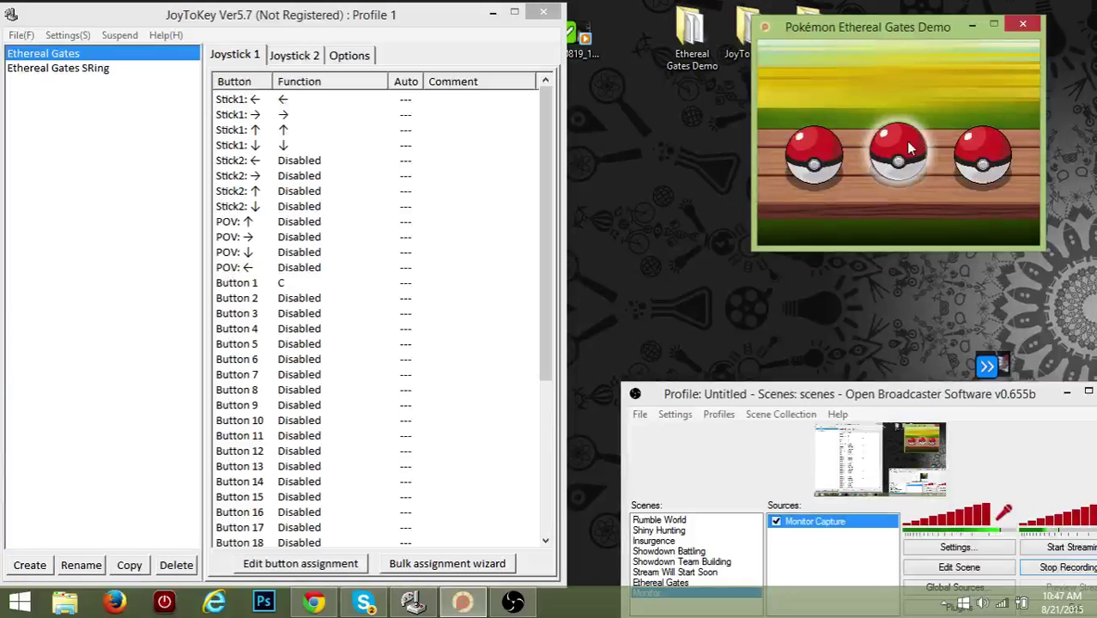
key("Left")
key("Right")
key("Right")
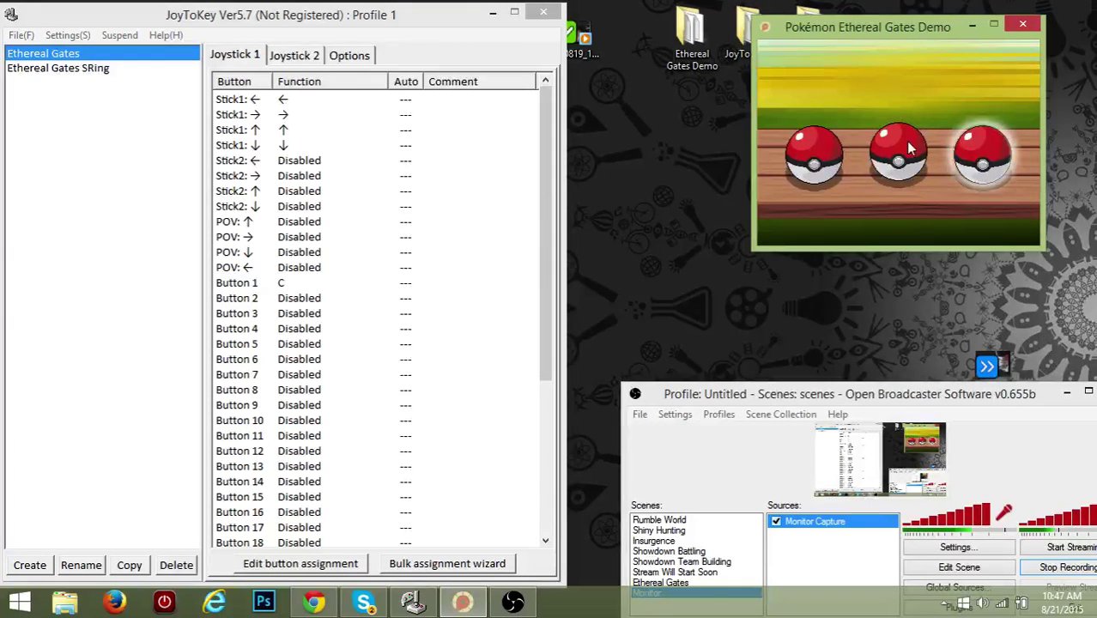
key("Left")
key("Left")
Step: Map Button 2 on Joystick 1 to the X key and Button 3 to the Z key
double_click(301, 300)
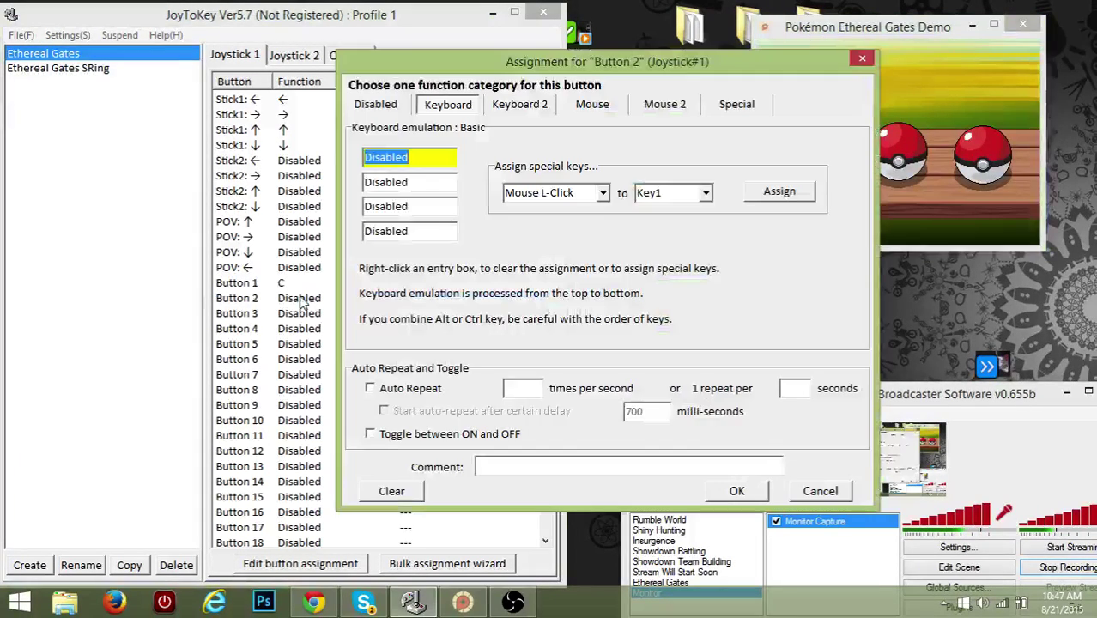
key("x")
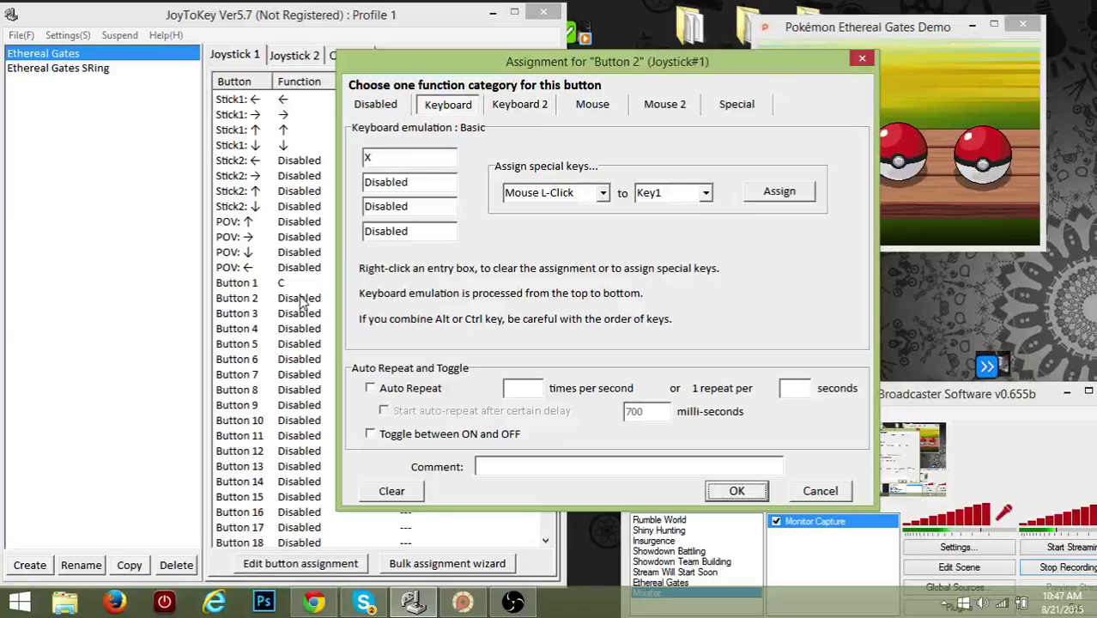
key("Return")
double_click(319, 316)
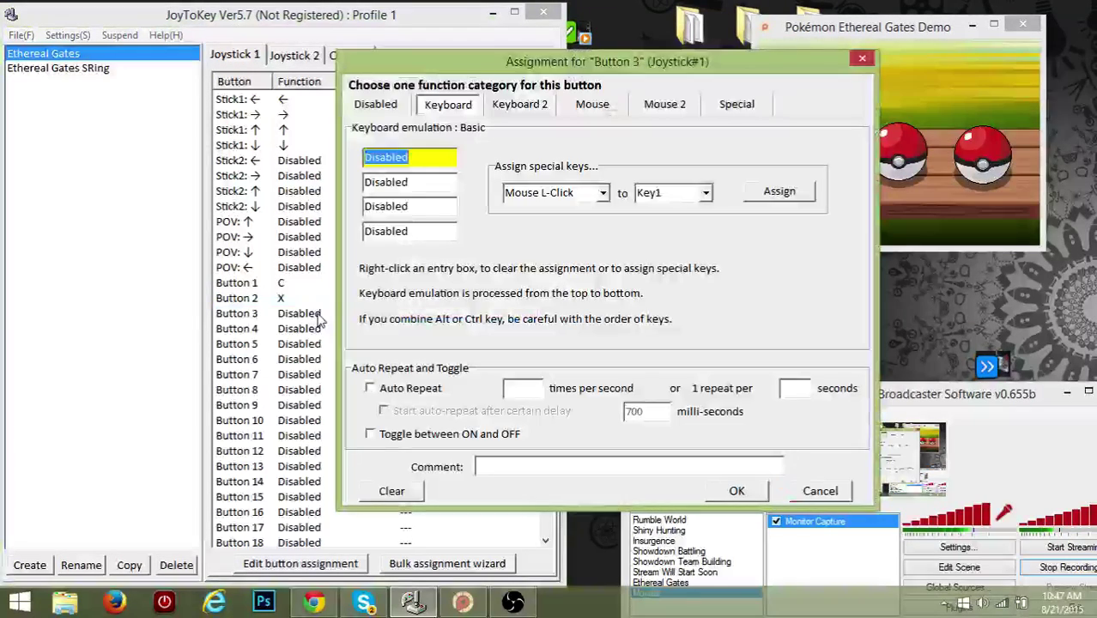
key("z")
key("Return")
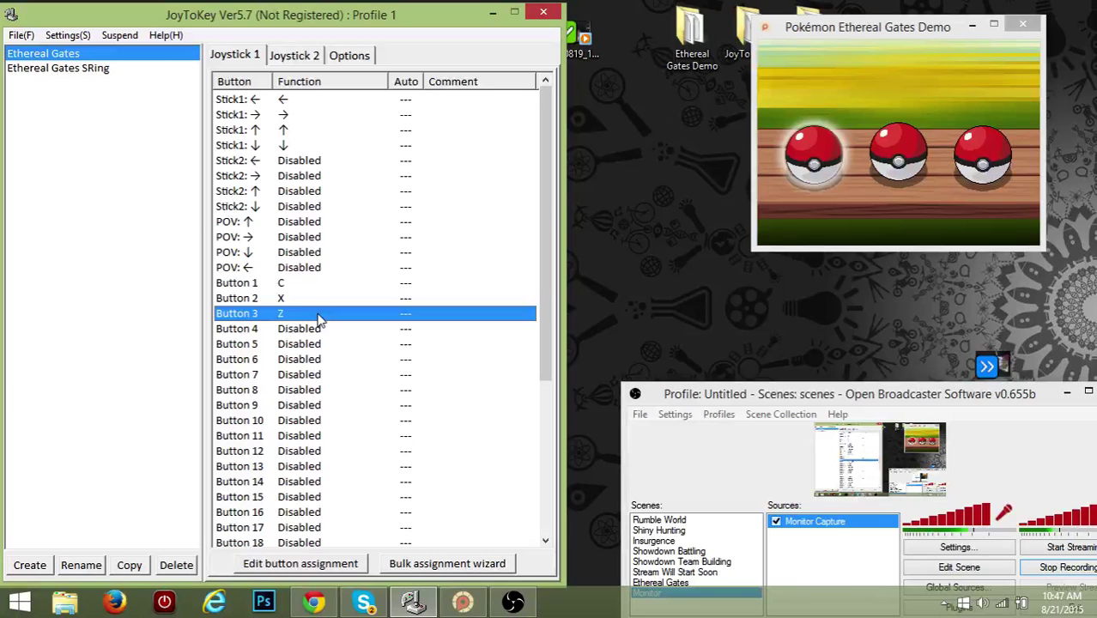
Step: Map Button 4 on Joystick 1 to the F12 key
double_click(321, 333)
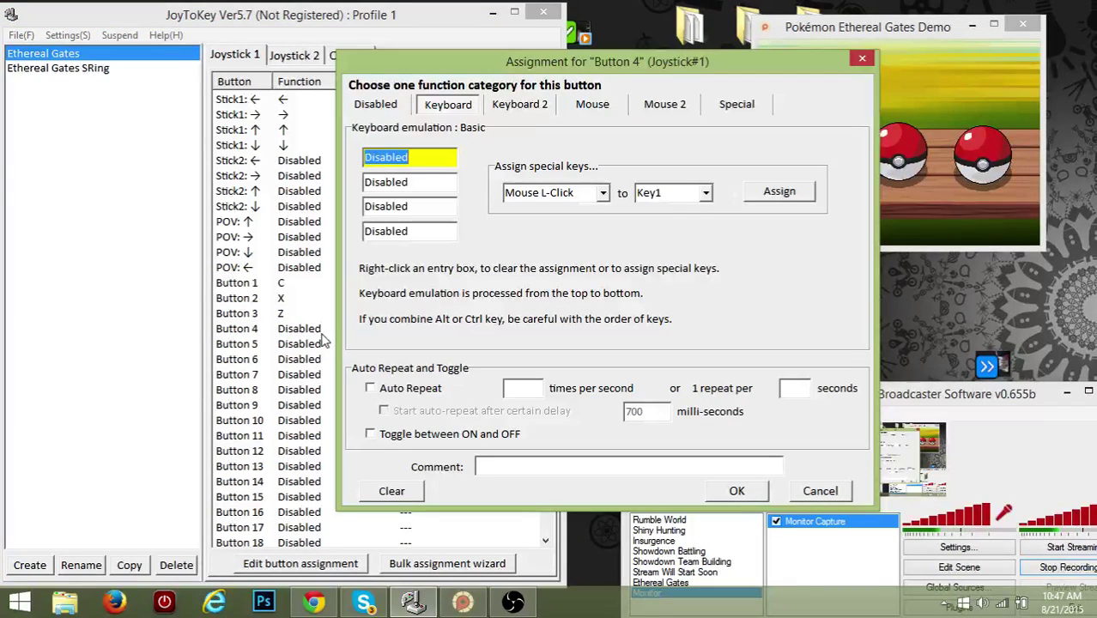
key("F12")
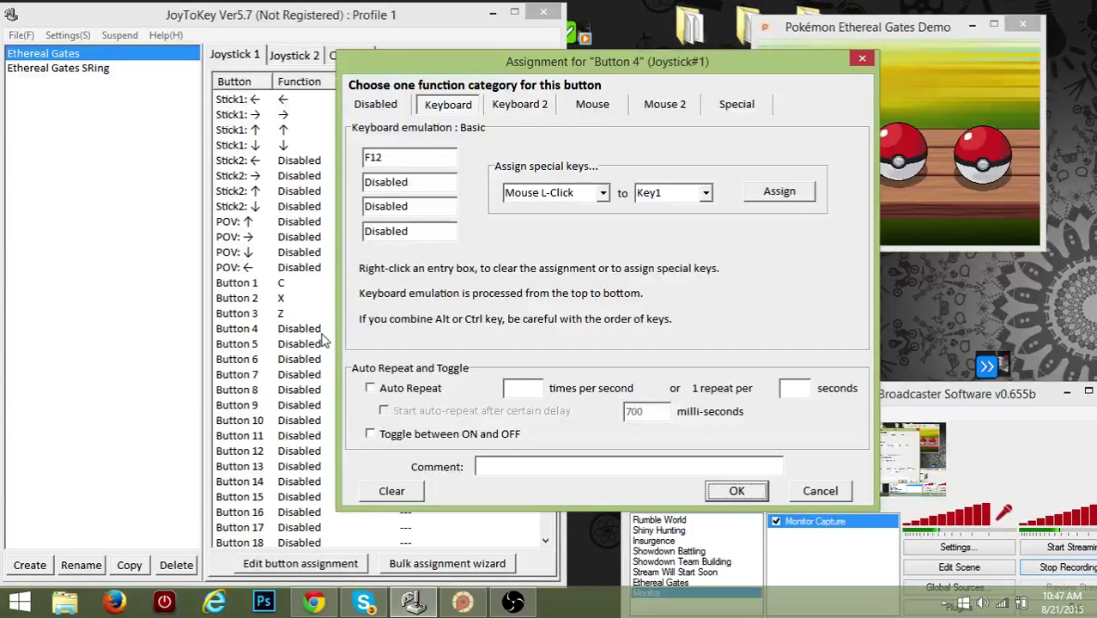
key("Return")
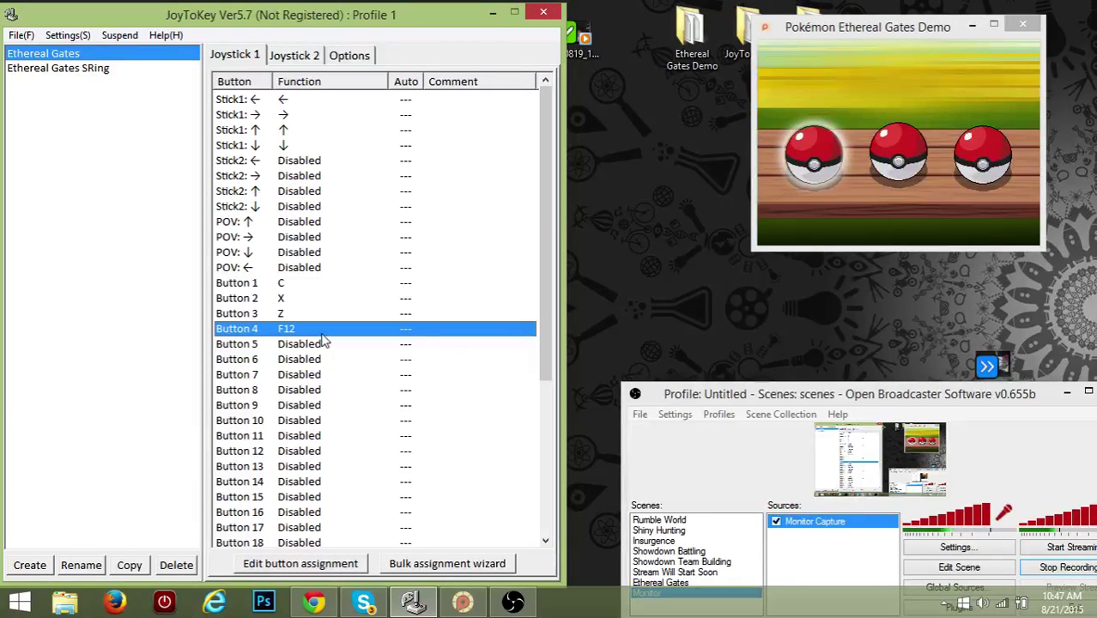
Step: Test the mapped buttons in the game by choosing Kittorch from the middle Poké Ball, and reset the game
left_click(821, 115)
key("Right")
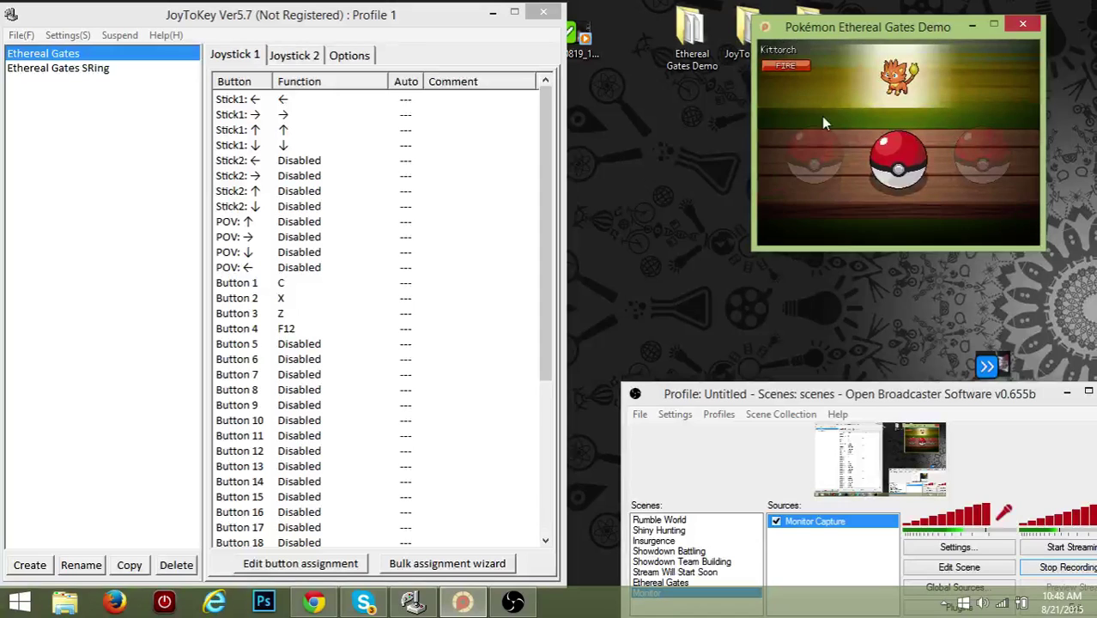
key("c")
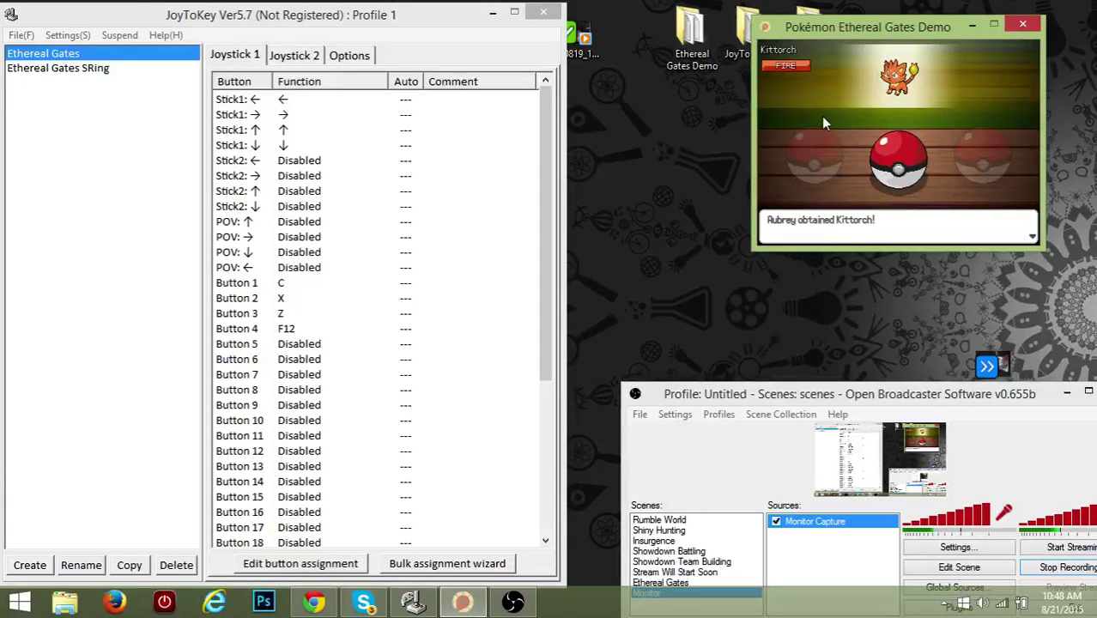
key("c")
key("c")
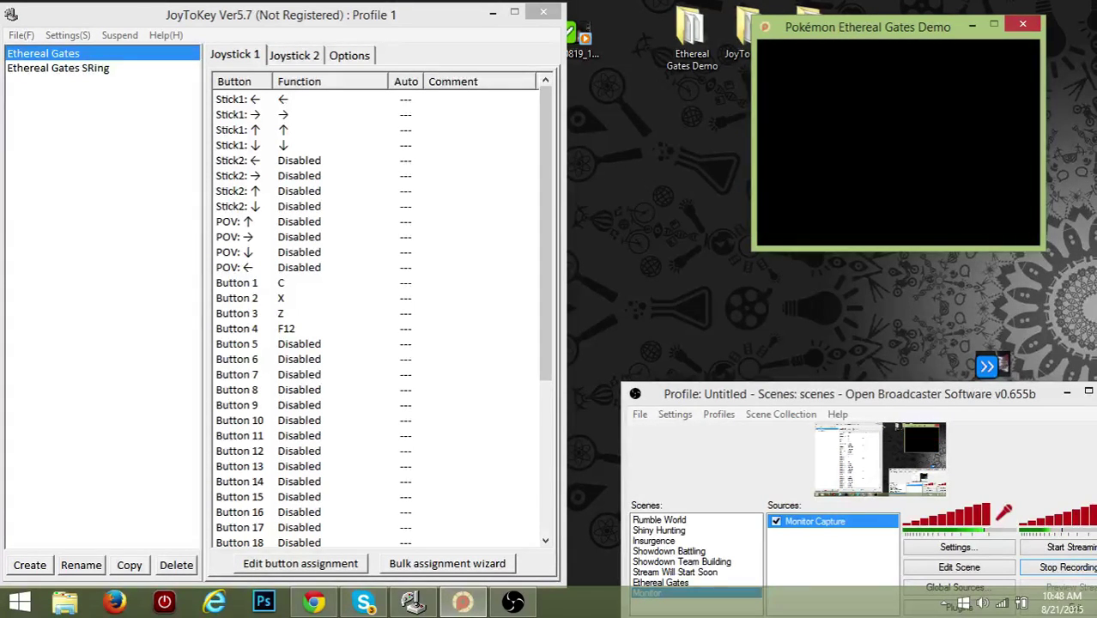
key("Escape")
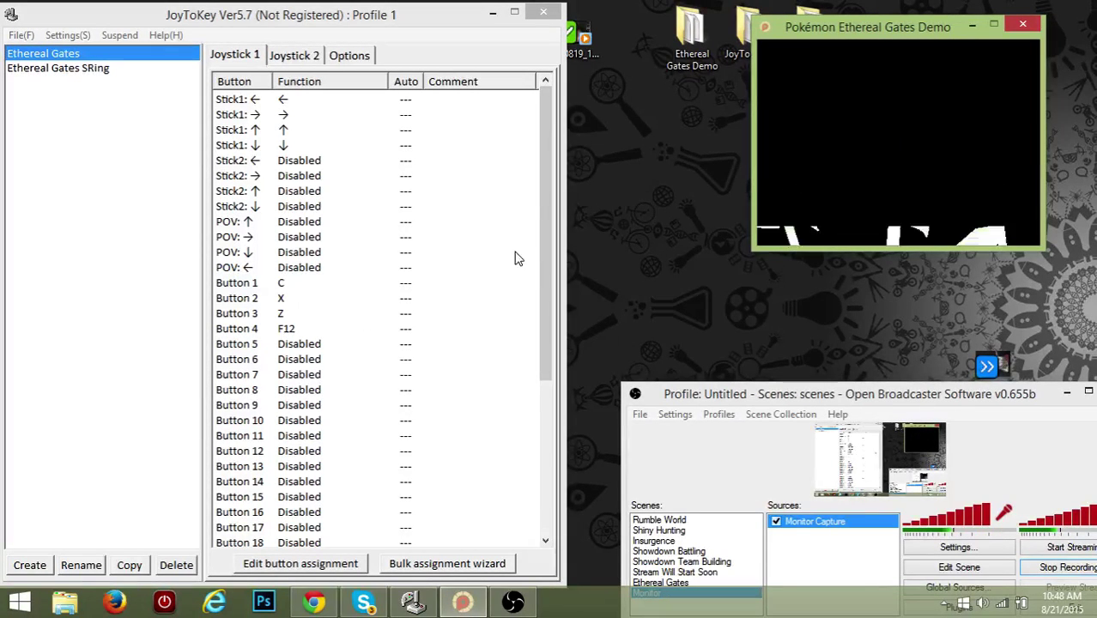
left_click_drag(548, 264, 559, 380)
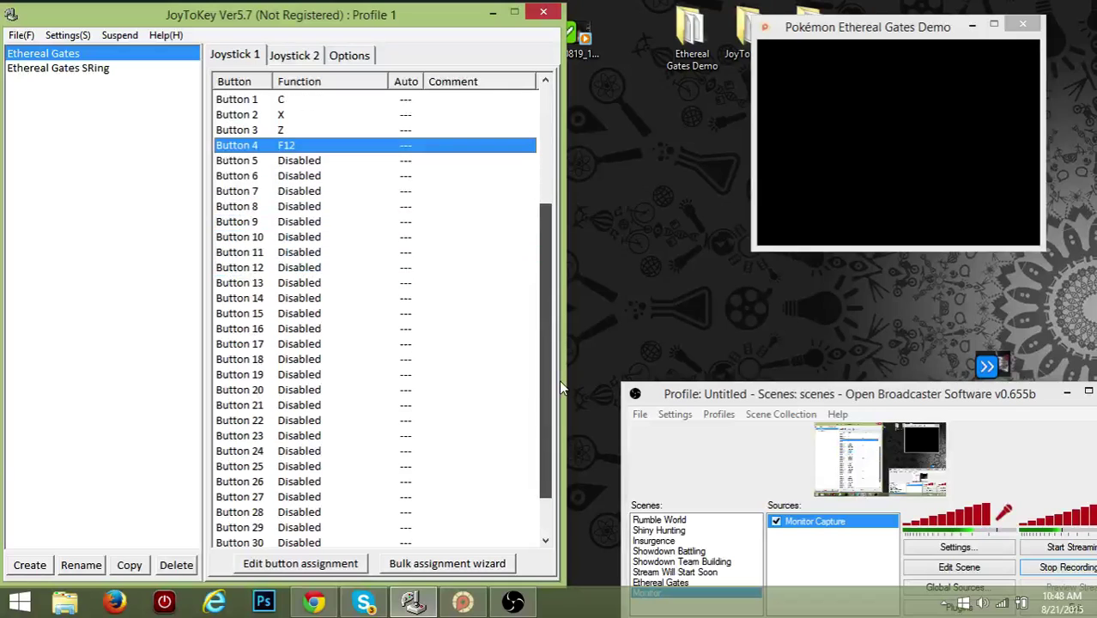
left_click(295, 283)
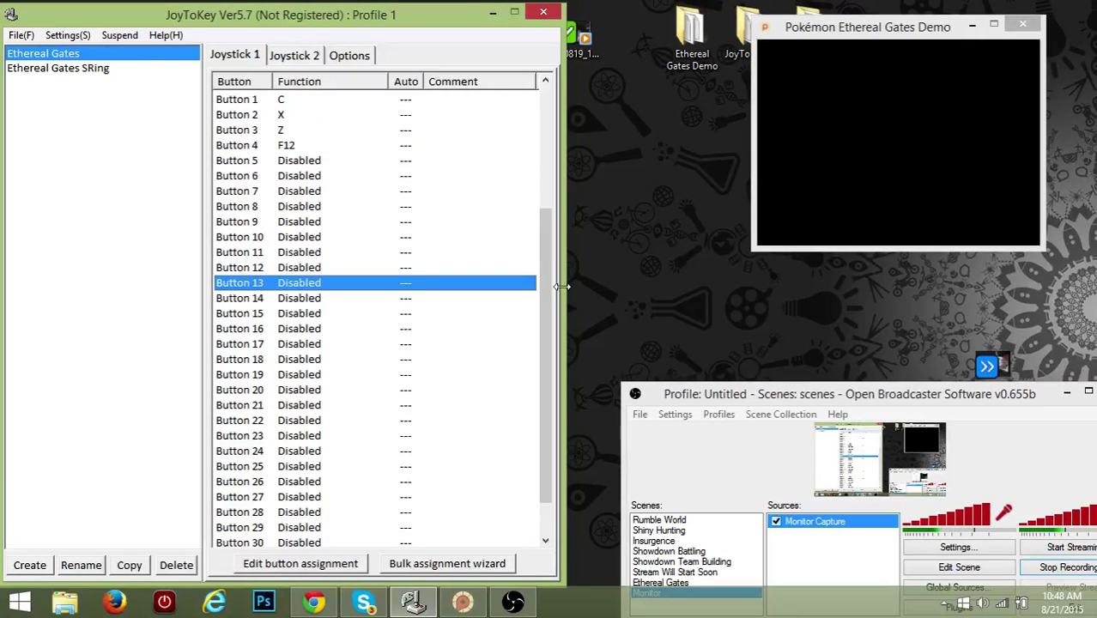
left_click_drag(541, 288, 553, 239)
left_click(947, 194)
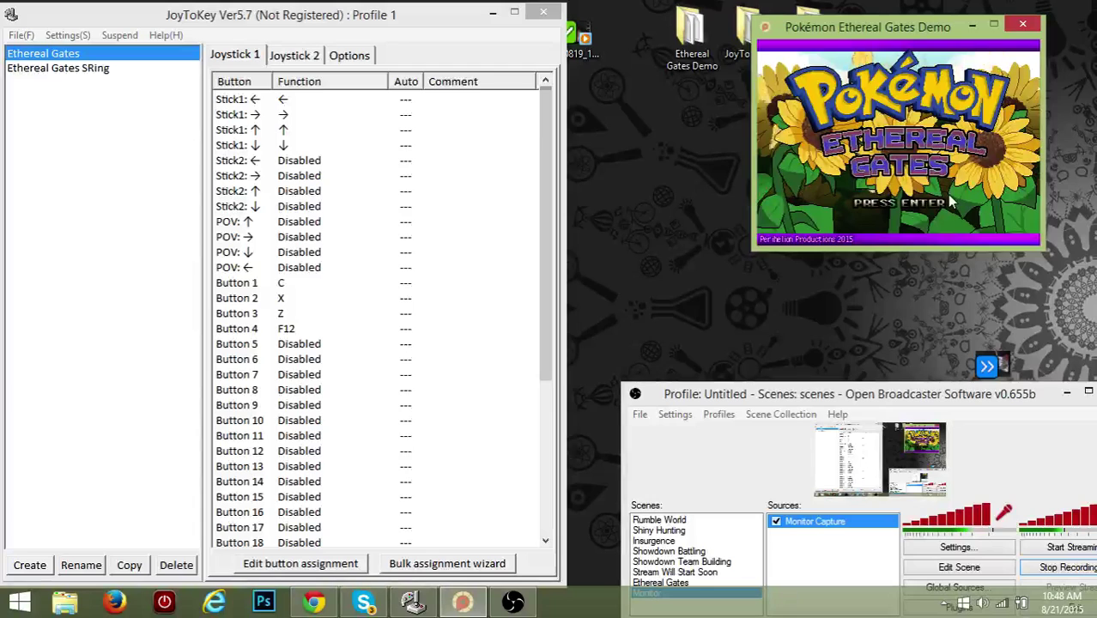
key("super+c")
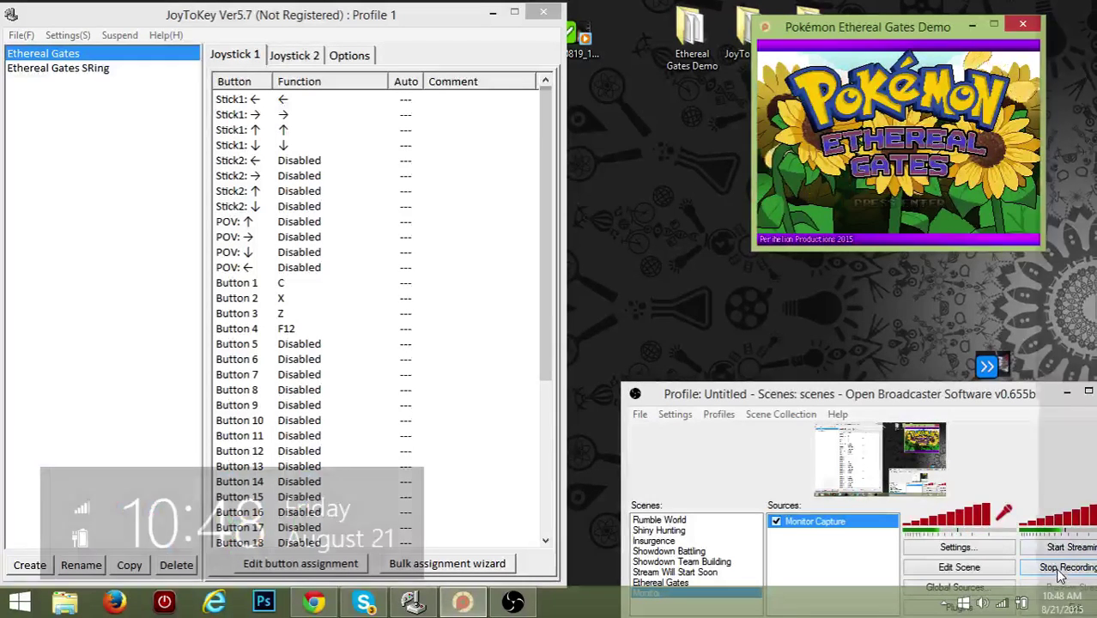